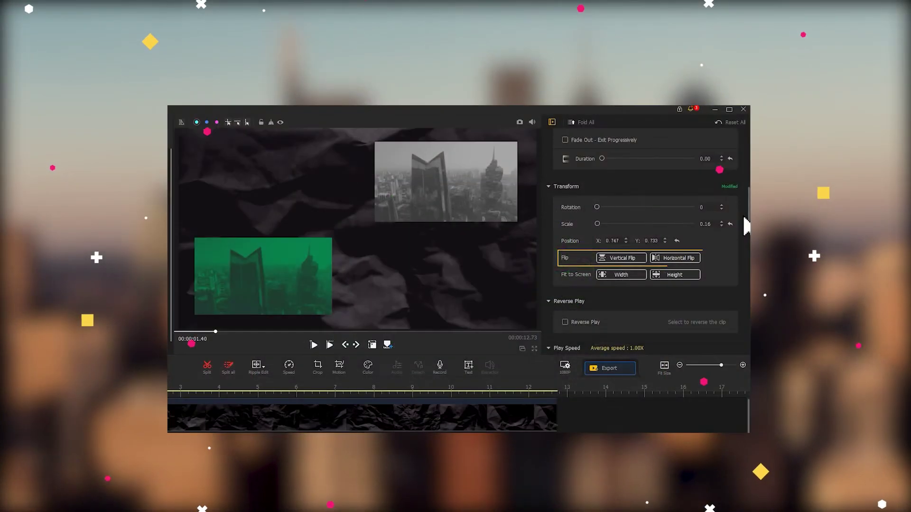
- Vertically flip the top-right city clip so it appears upside down
click(633, 257)
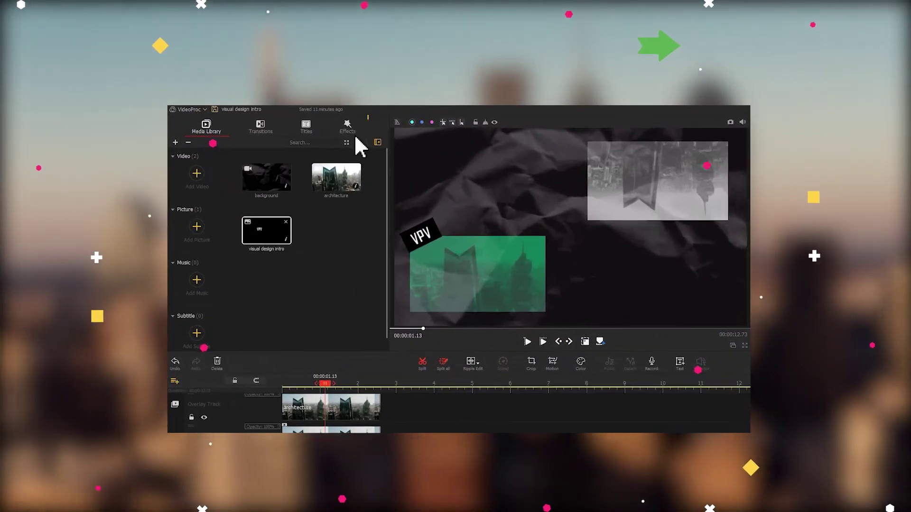
click(349, 128)
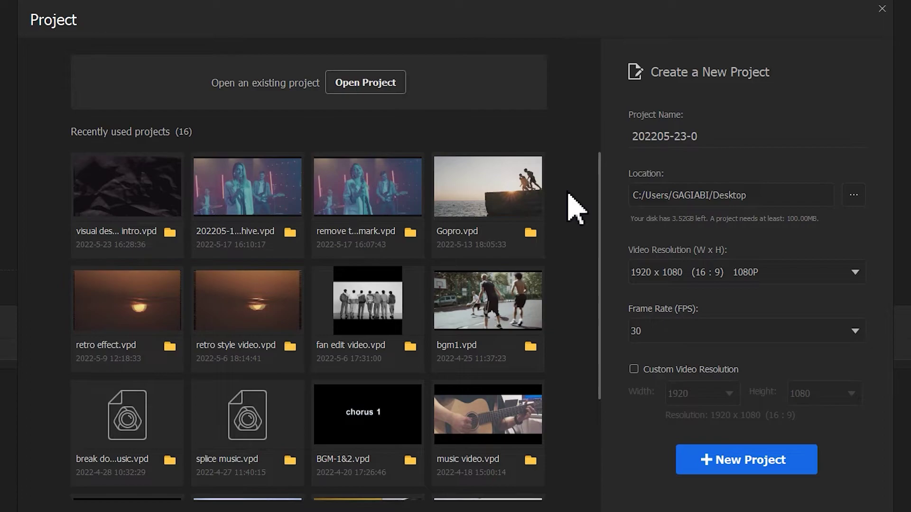
- Open the visual design intro project and import the boy, man and man2 clips
click(144, 197)
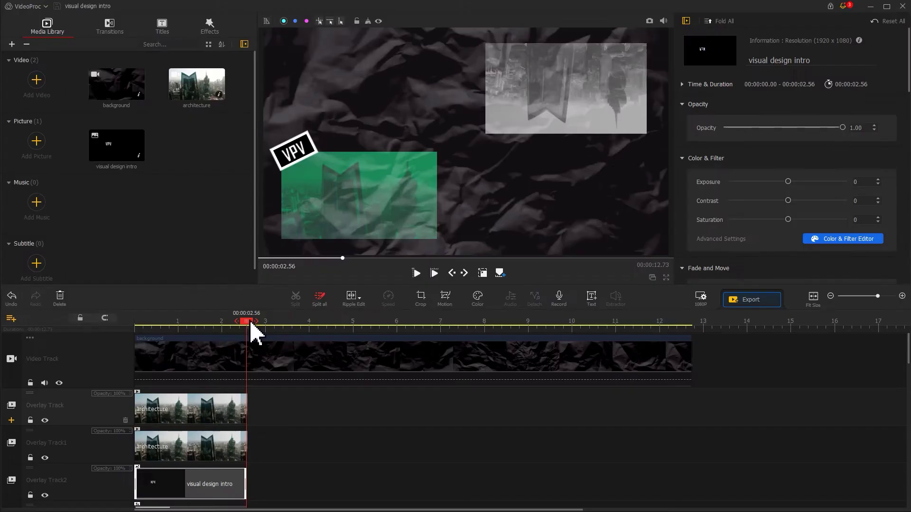
click(45, 89)
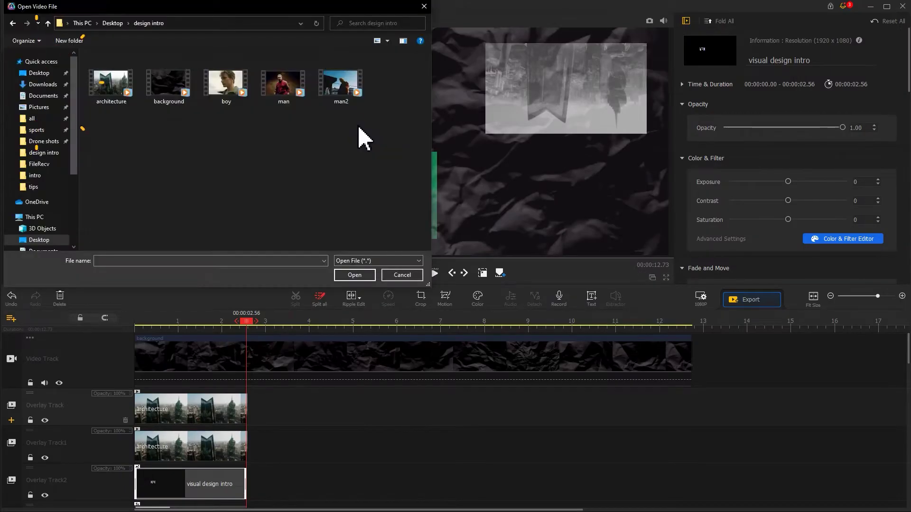
drag(362, 138, 239, 93)
click(354, 275)
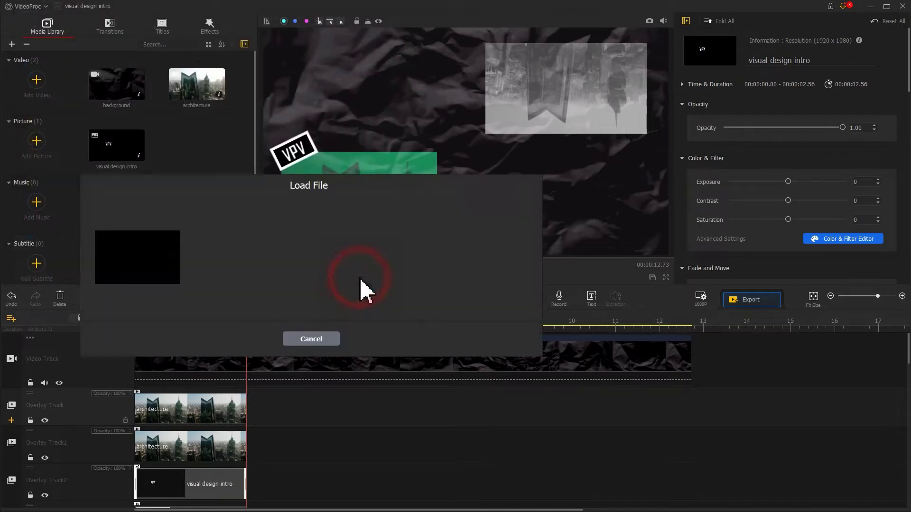
- Put the man clip on the Overlay Track after architecture, trimmed to about 2.4 s
drag(203, 94, 256, 417)
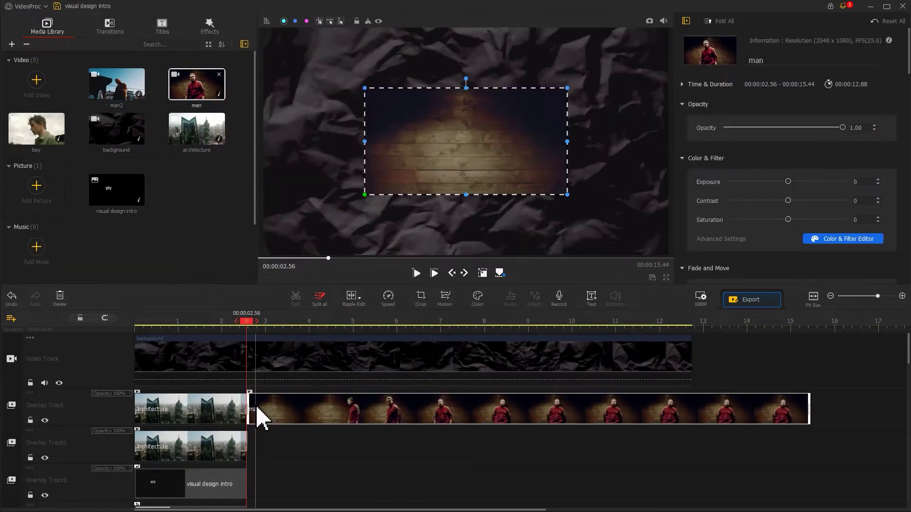
click(357, 334)
drag(357, 335, 336, 335)
drag(247, 409, 350, 417)
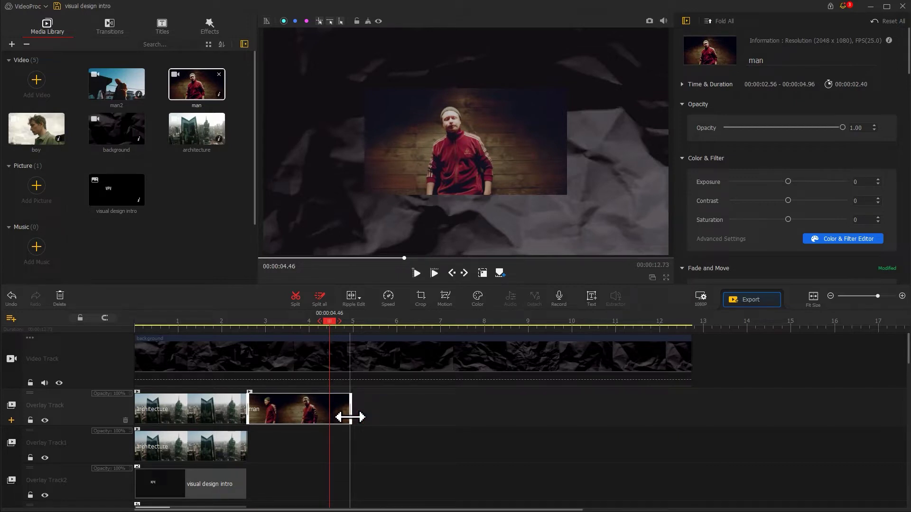
- Give the man clip the B&W filter with Exposure -51 and apply it
click(479, 300)
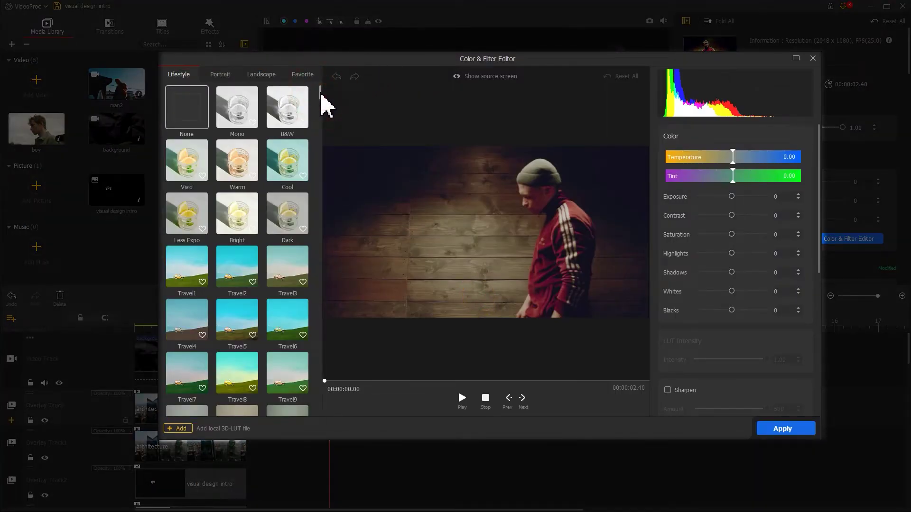
mouse_move(319, 102)
mouse_down()
mouse_move(317, 305)
mouse_move(320, 85)
mouse_up()
click(289, 114)
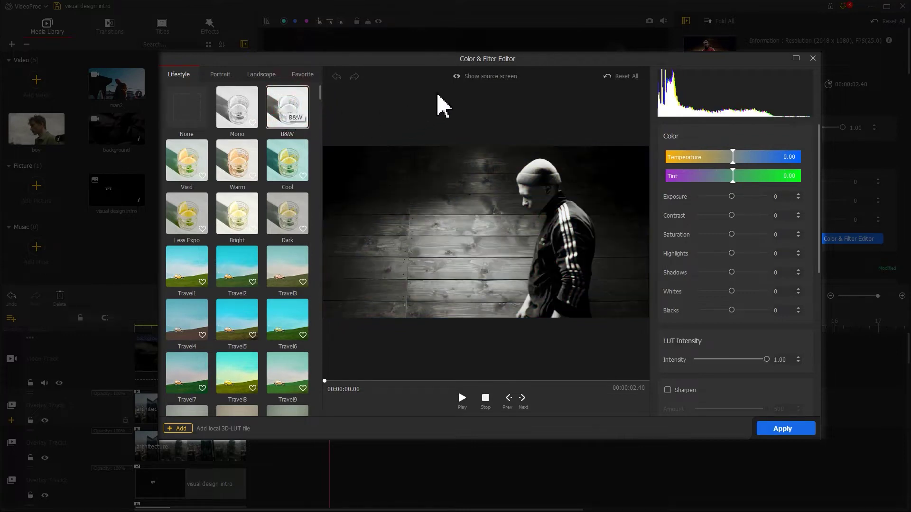
click(465, 80)
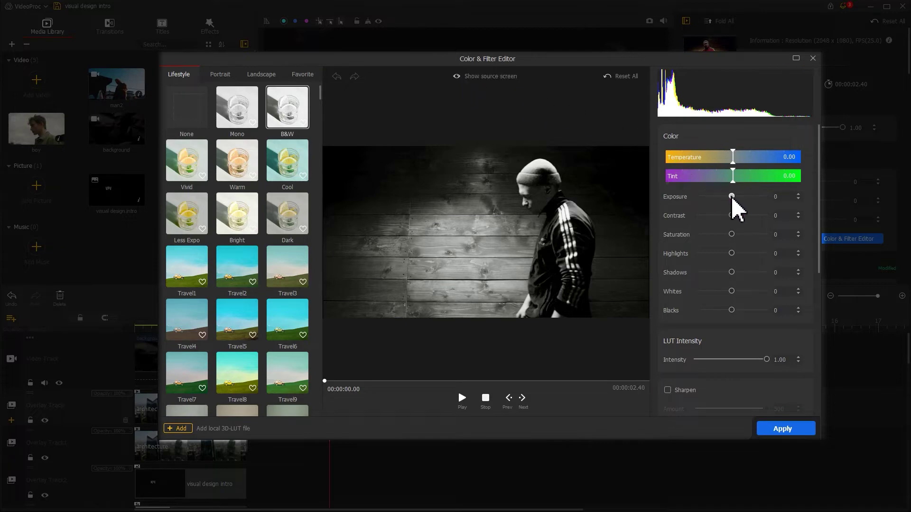
drag(731, 197, 716, 197)
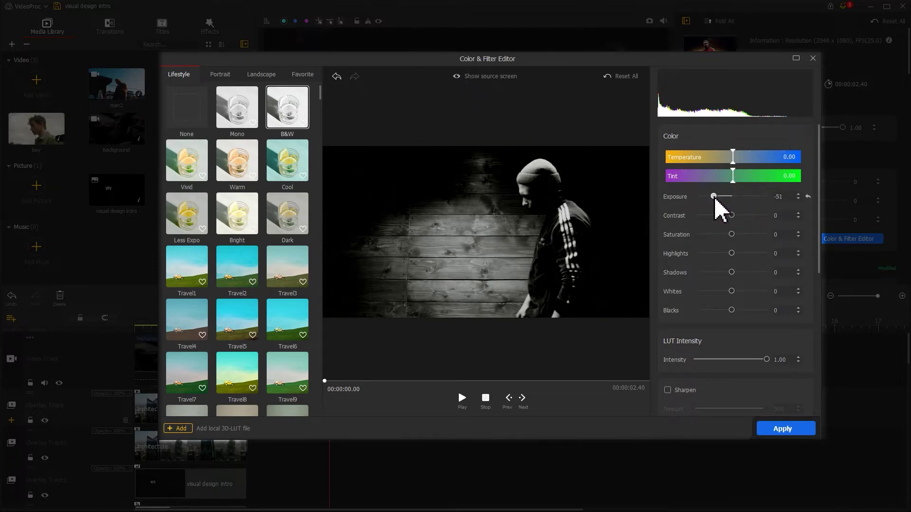
click(812, 435)
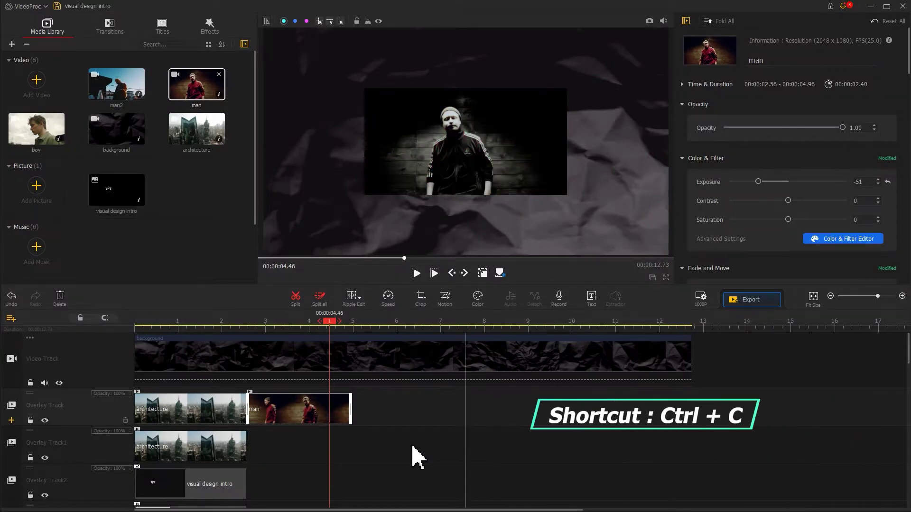
- Paste a copy of the B&W man clip onto Overlay Track1 beneath the original, then select the upper clip
click(325, 420)
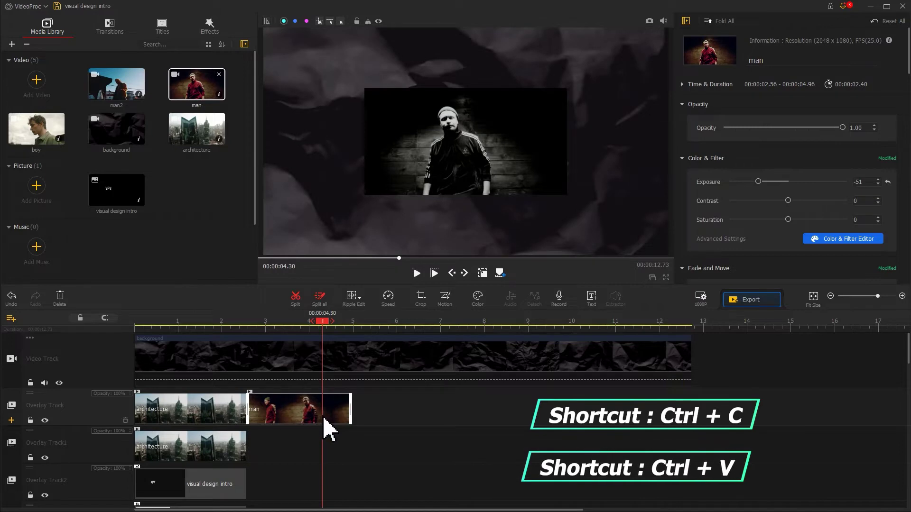
click(365, 323)
key(ctrl+v)
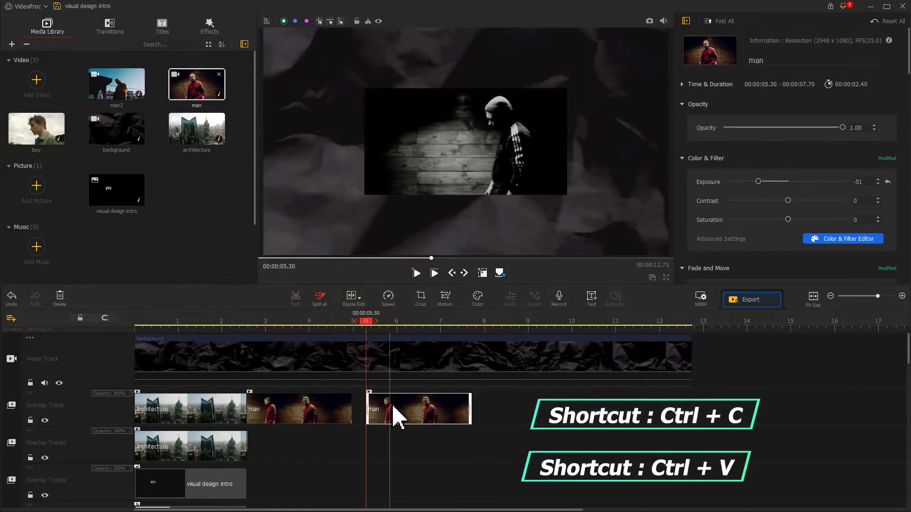
drag(397, 418, 272, 458)
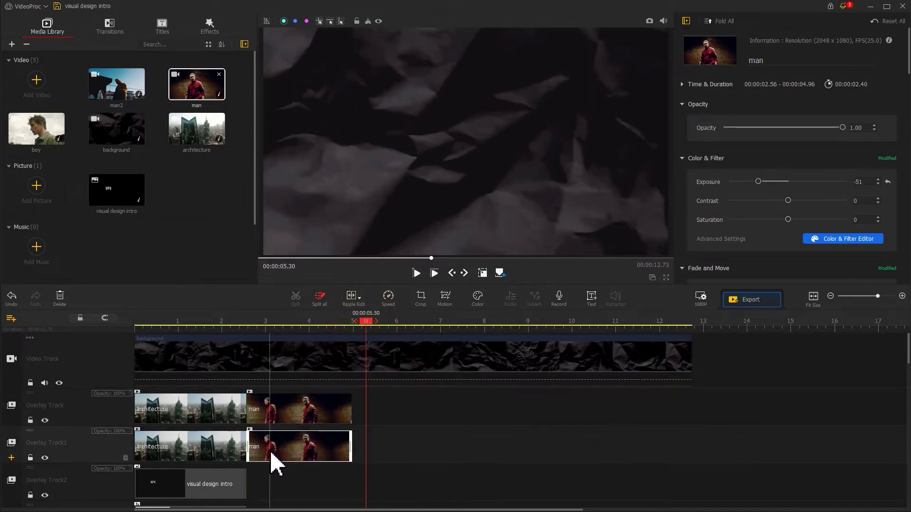
click(279, 323)
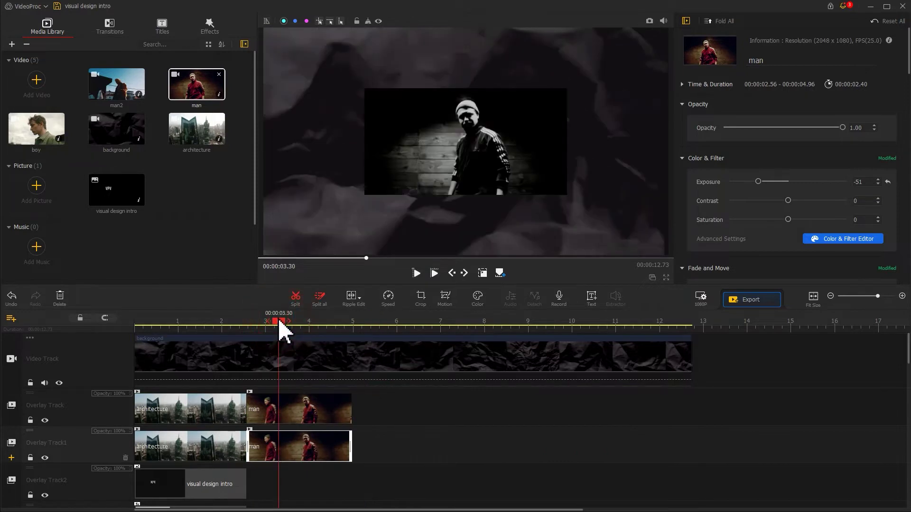
click(284, 414)
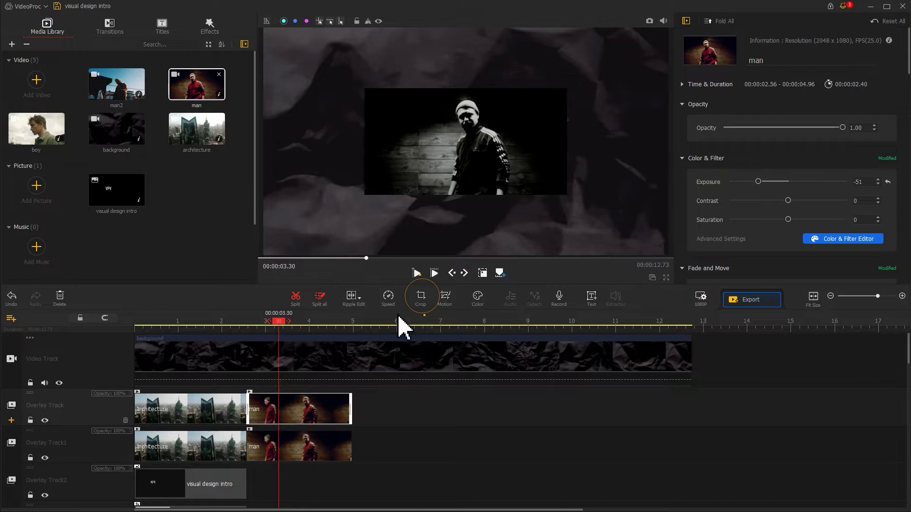
- Crop the upper man clip to a thin horizontal strip around his head
click(420, 303)
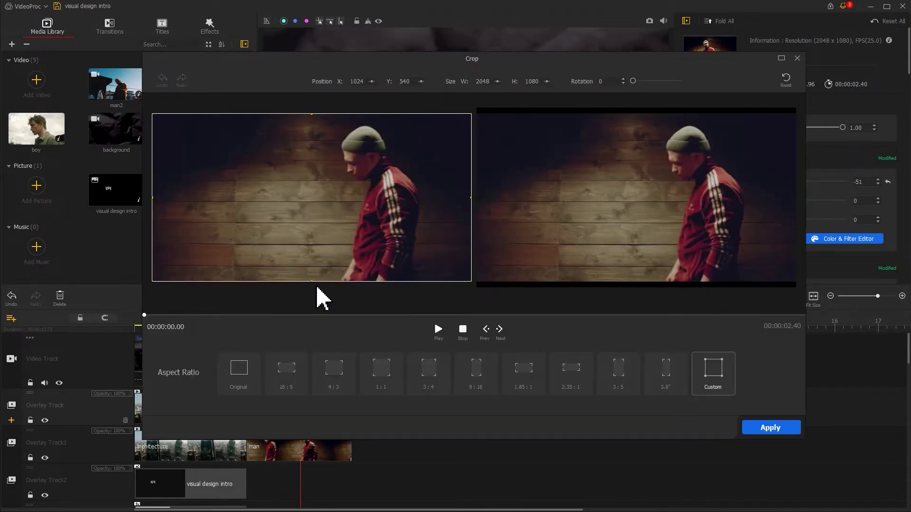
drag(311, 281, 332, 194)
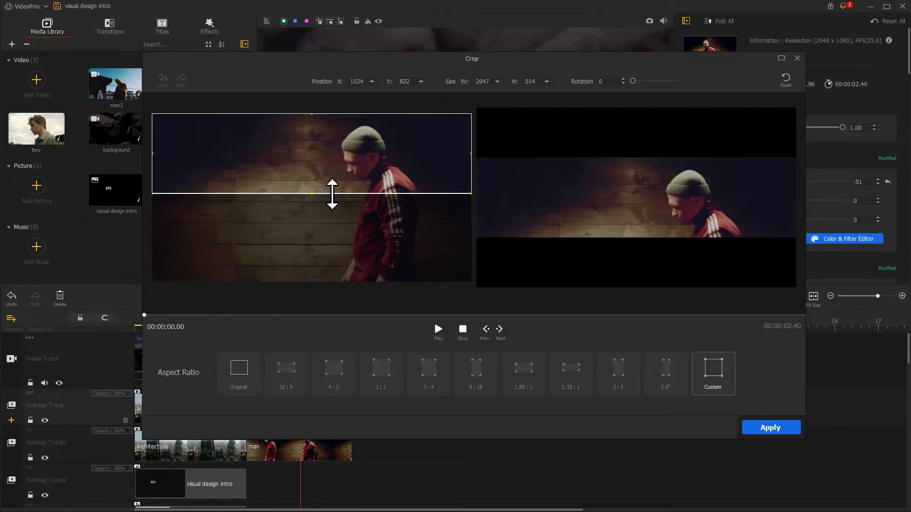
drag(312, 115, 315, 134)
drag(314, 193, 312, 187)
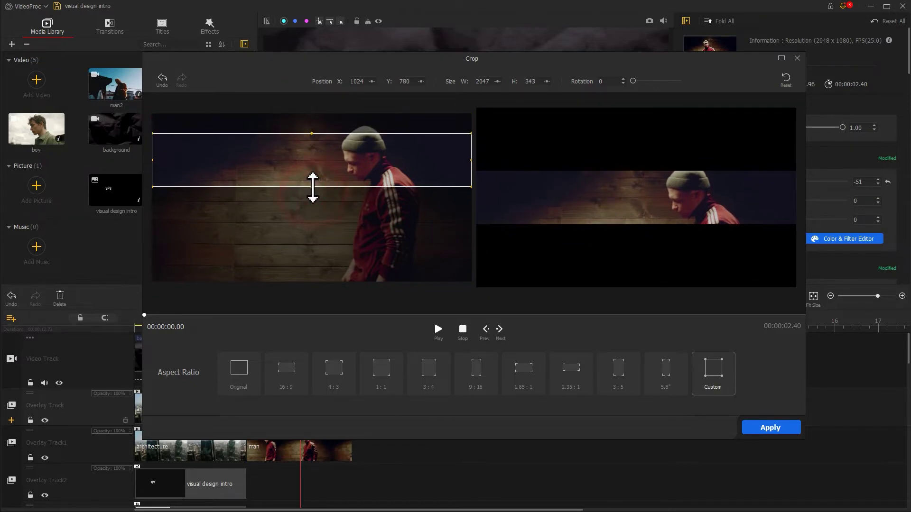
click(772, 428)
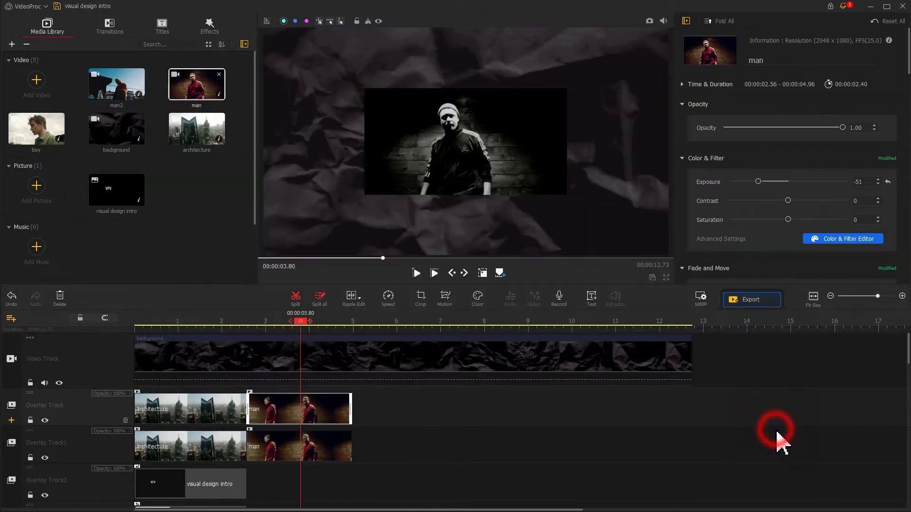
- Crop the man copy on Overlay Track1 to a thin band near the frame bottom
click(303, 462)
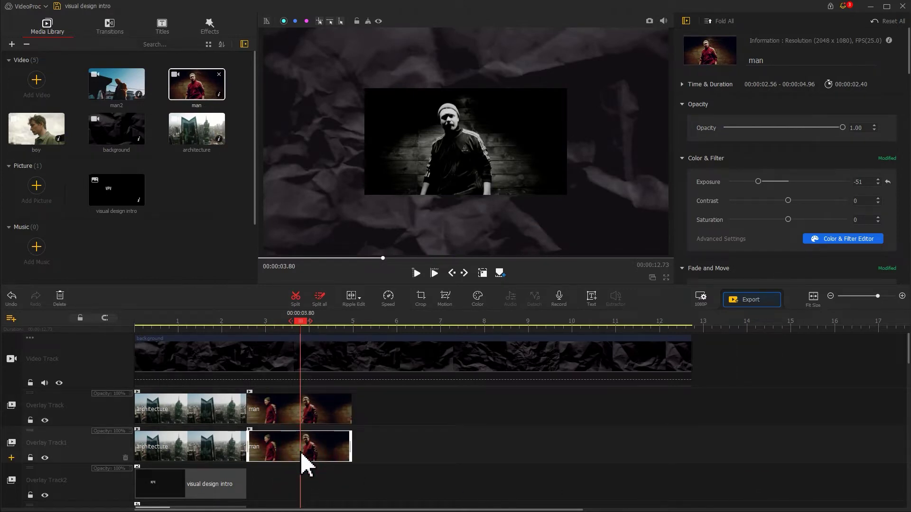
click(421, 297)
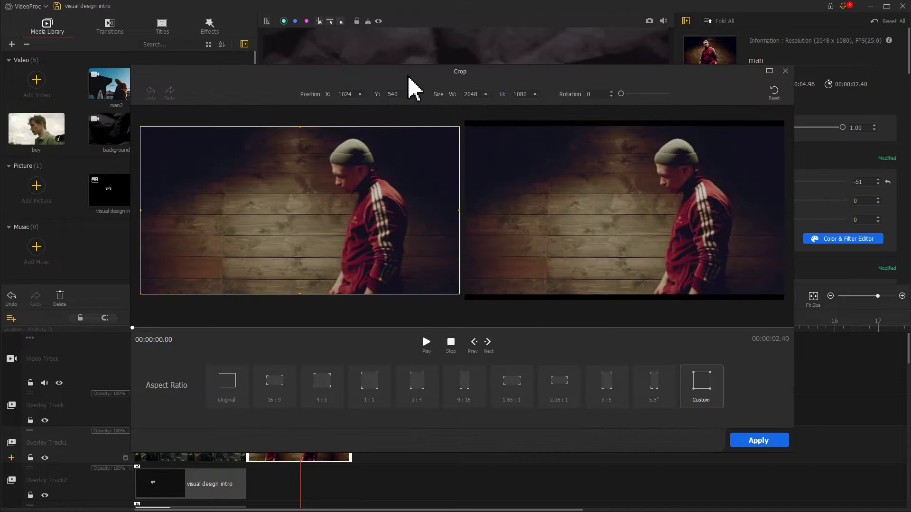
drag(301, 127, 300, 245)
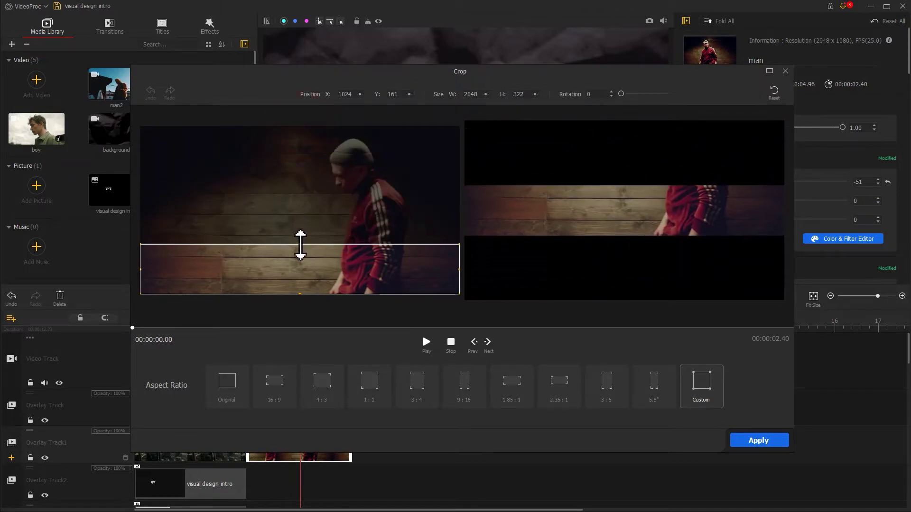
drag(301, 293, 300, 284)
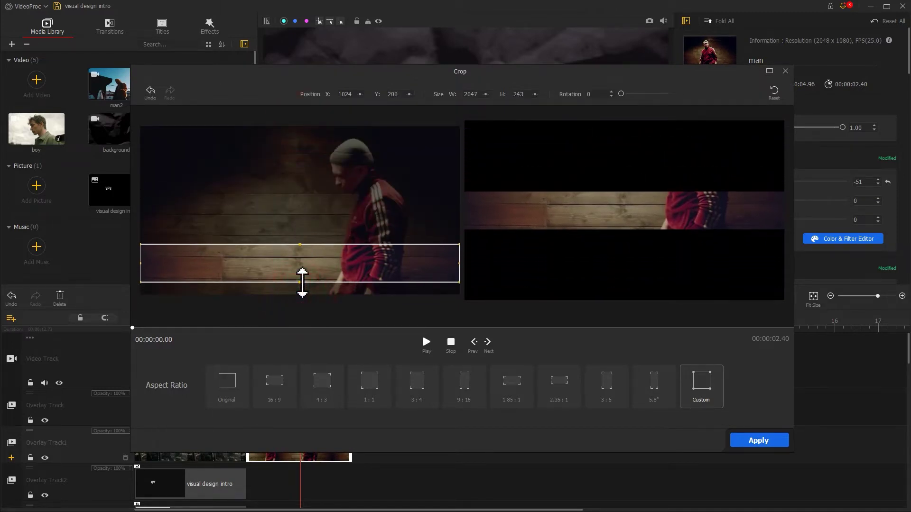
click(757, 442)
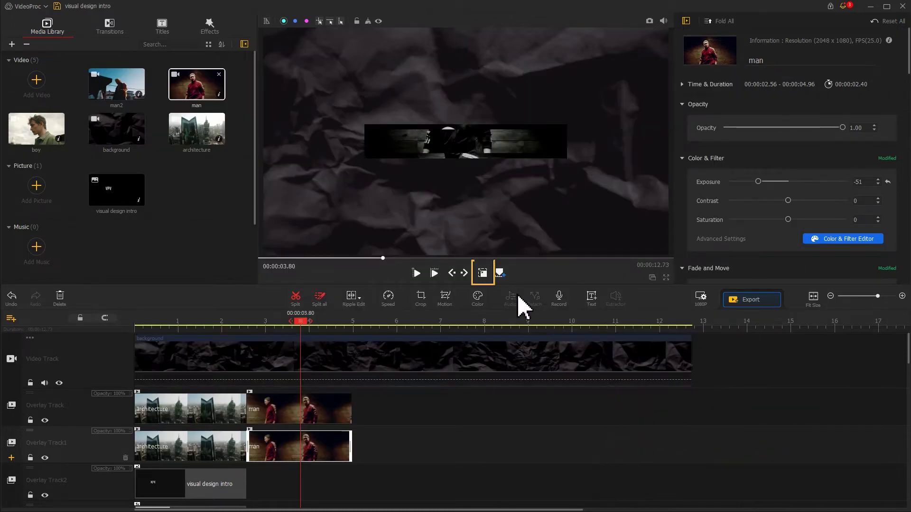
- Enlarge the cropped head strip across the frame and move it to the top
click(484, 280)
drag(365, 153, 263, 190)
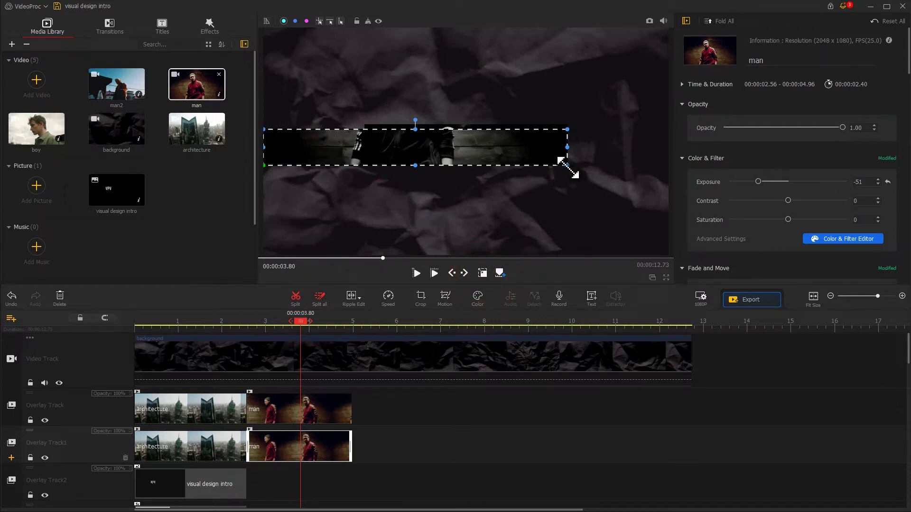
drag(567, 166, 662, 177)
drag(550, 156, 555, 58)
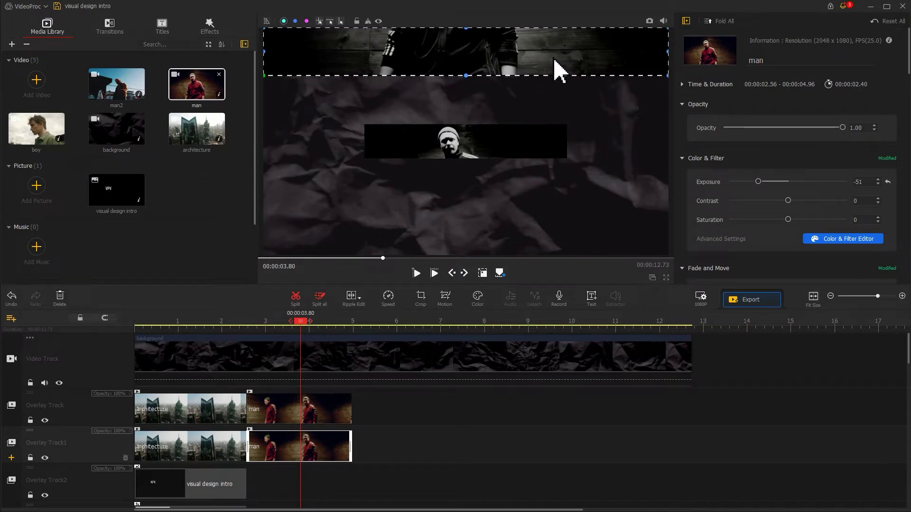
- Widen the small man overlay into the frame's lower strip and play back the split-screen
click(519, 144)
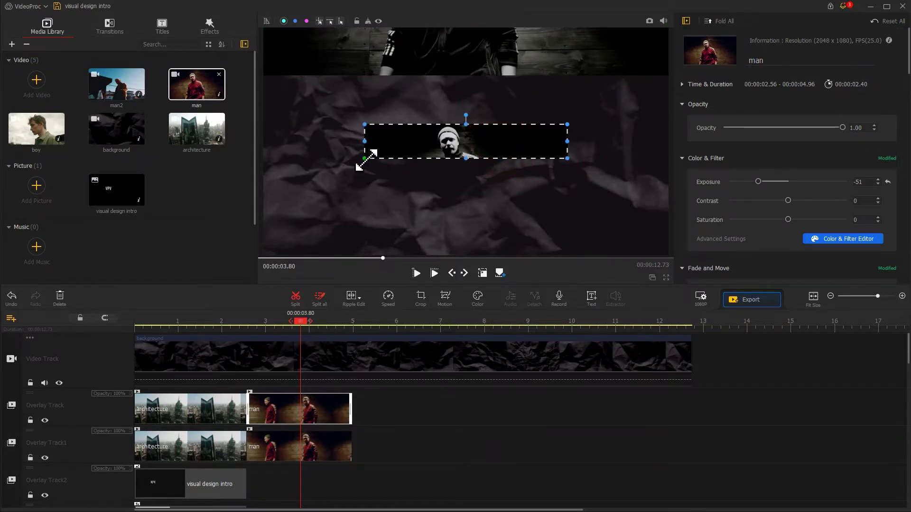
drag(366, 159, 266, 189)
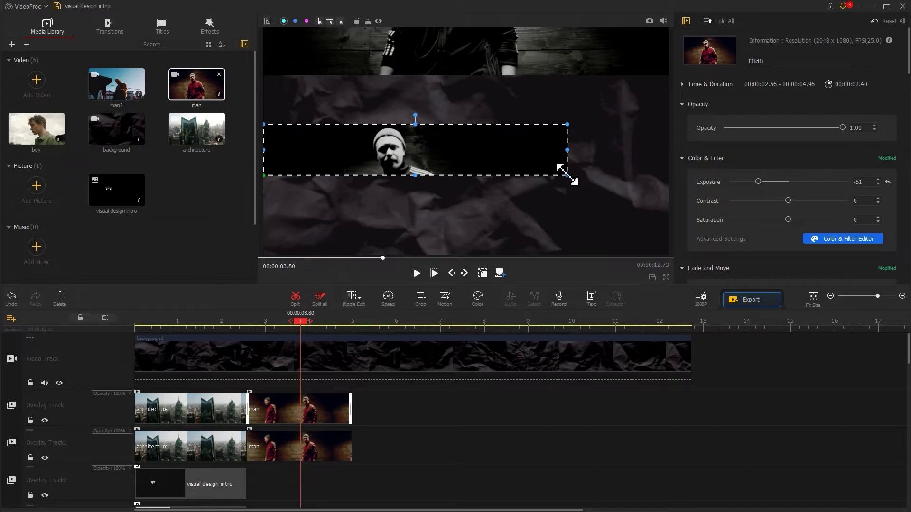
drag(568, 176, 669, 192)
drag(553, 167, 553, 230)
click(482, 274)
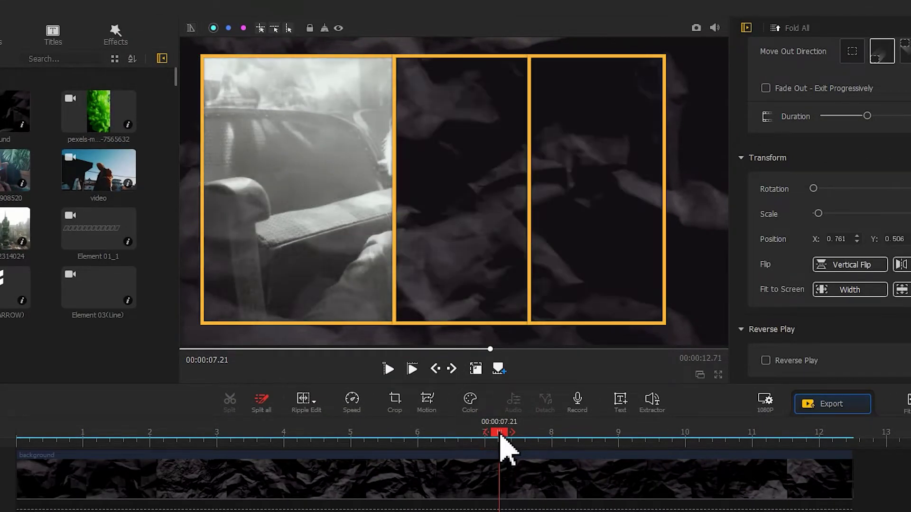
click(578, 432)
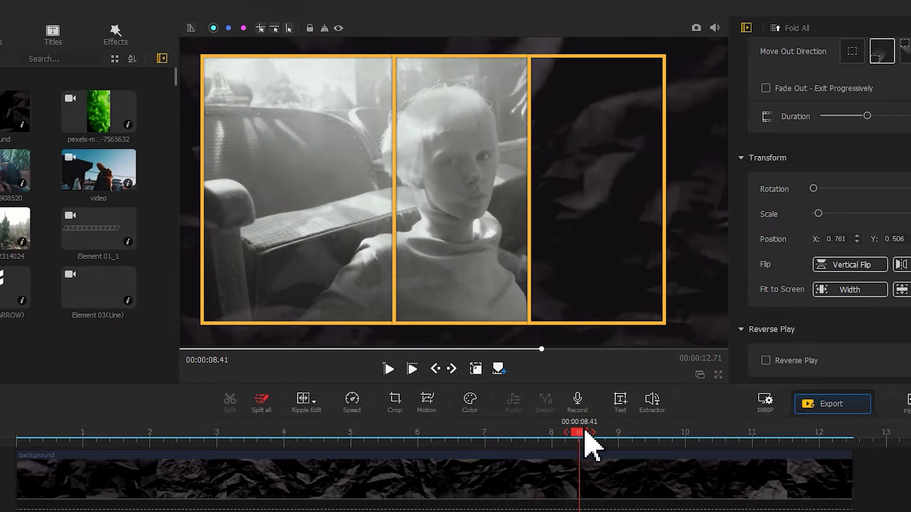
click(640, 432)
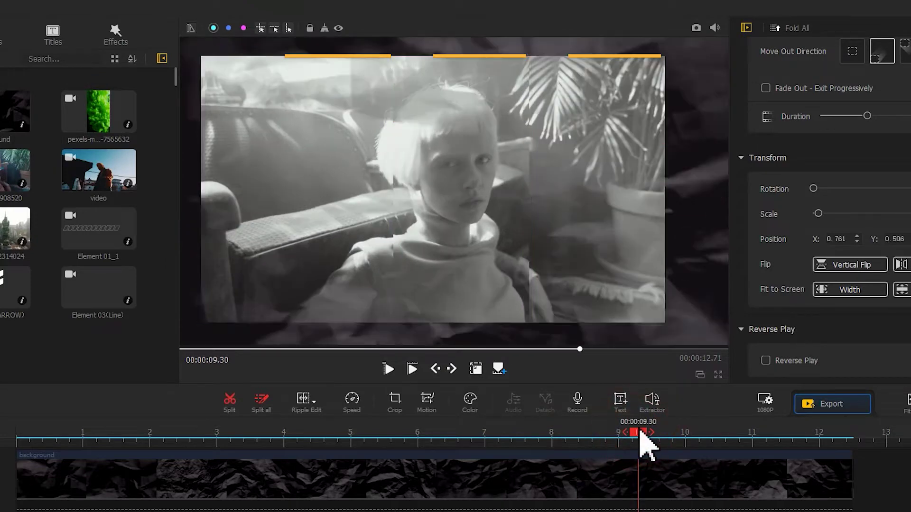
click(500, 436)
key(space)
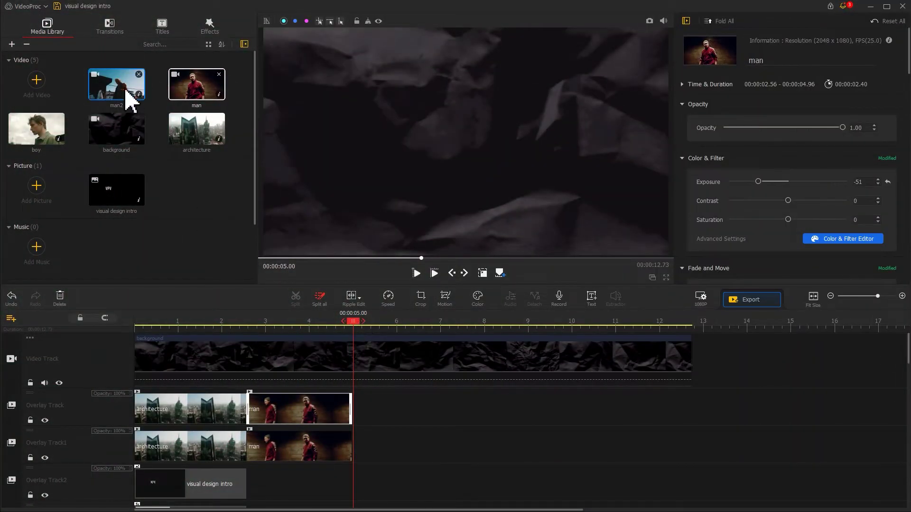
- Add man2 to the Overlay Track at 4.96 s after man and enlarge it into a wide panel
drag(129, 91, 369, 424)
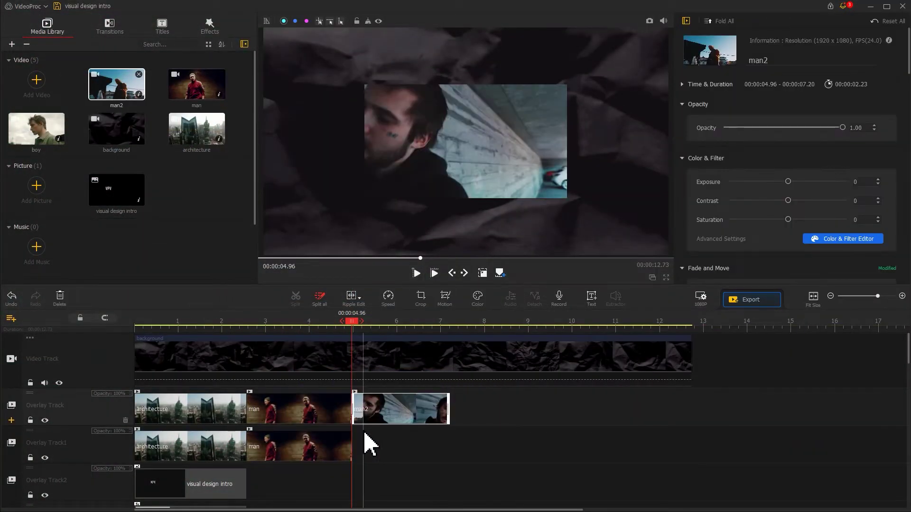
click(482, 276)
drag(364, 199, 331, 218)
drag(567, 85, 607, 62)
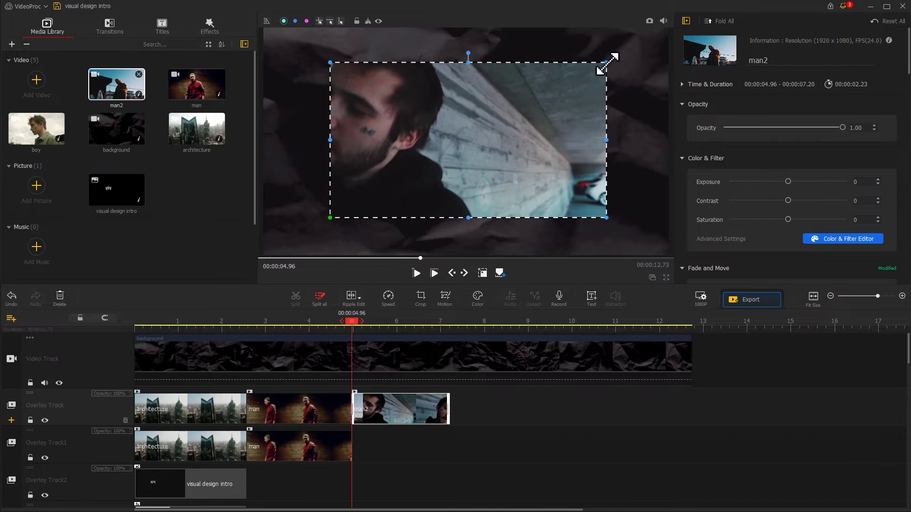
drag(607, 219, 613, 228)
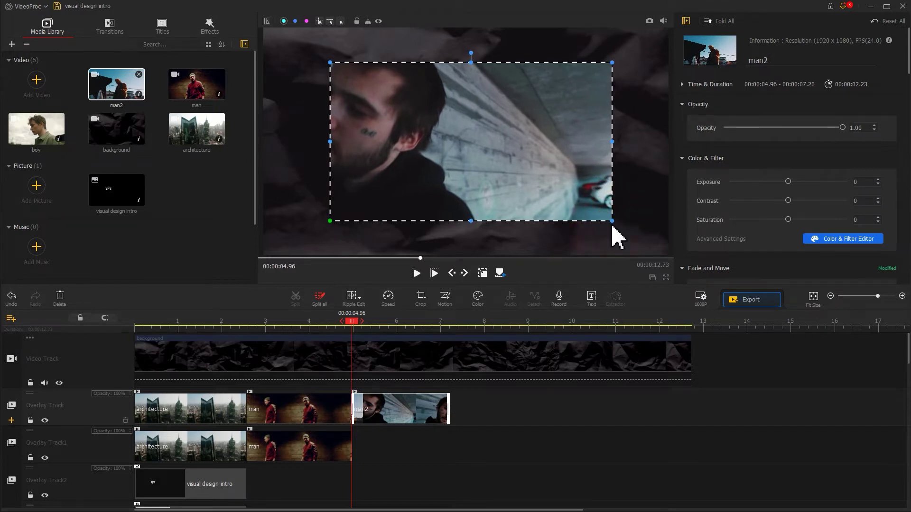
click(483, 274)
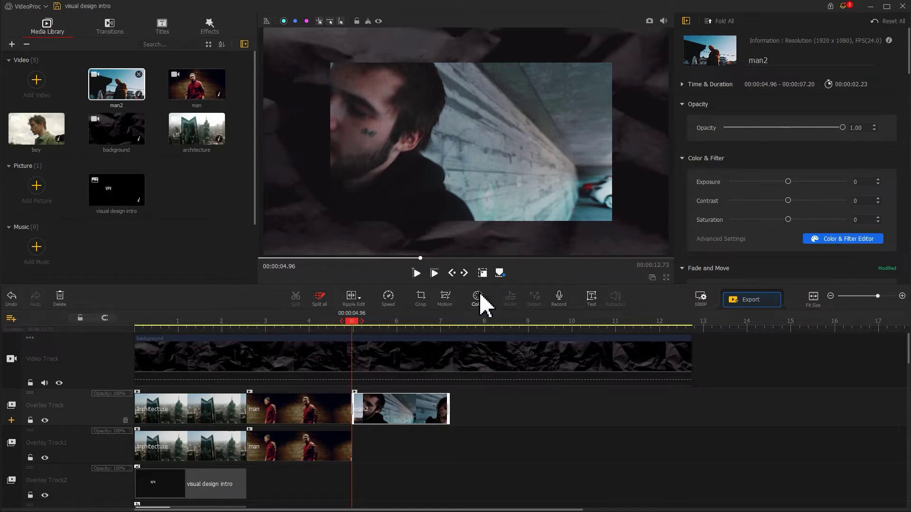
- Grade man2 green: adjust temperature and tint, HSL Hue -61, Saturation 79, Luminance -7
click(478, 296)
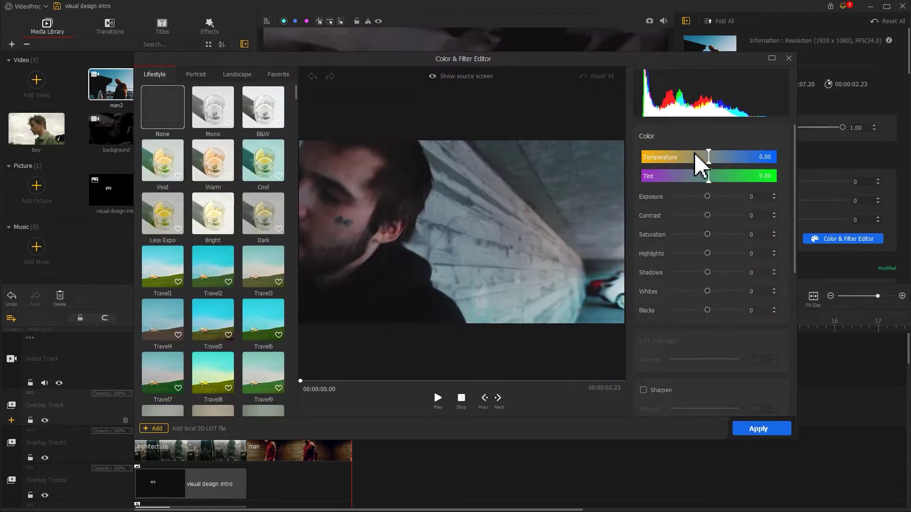
click(693, 156)
click(702, 174)
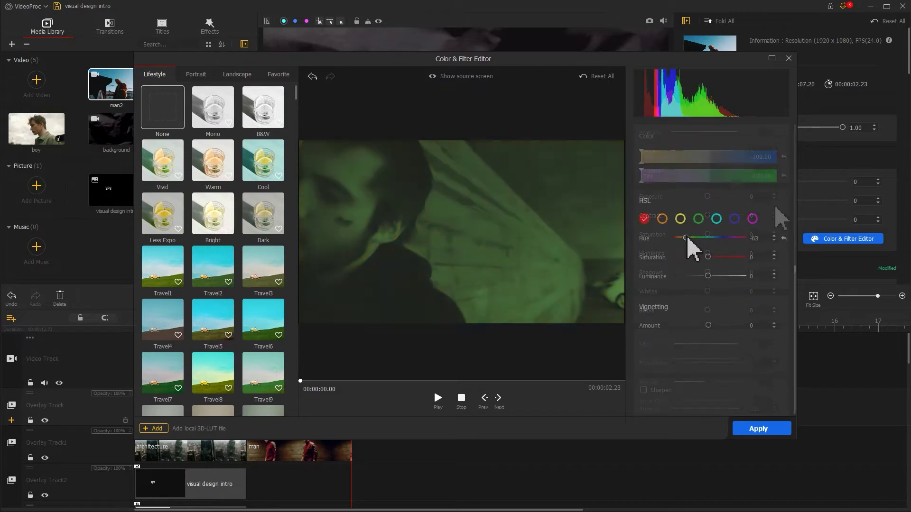
drag(686, 238, 687, 237)
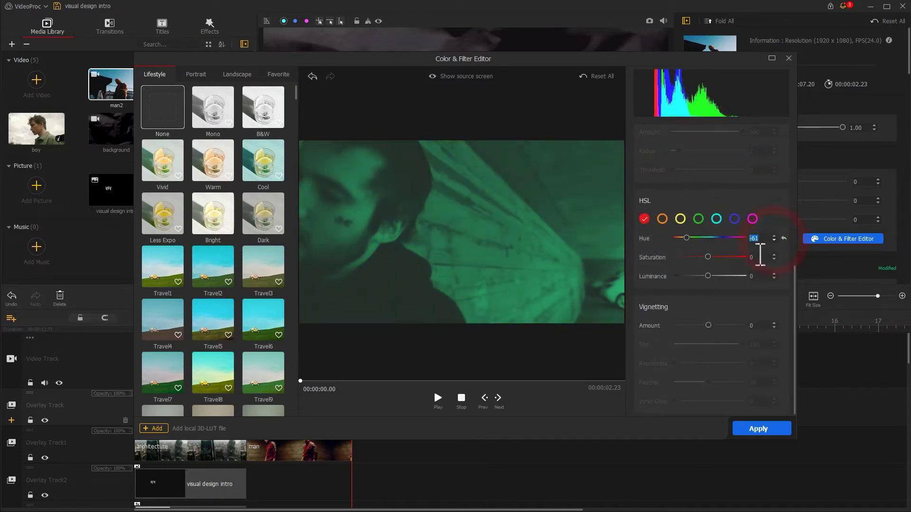
click(739, 257)
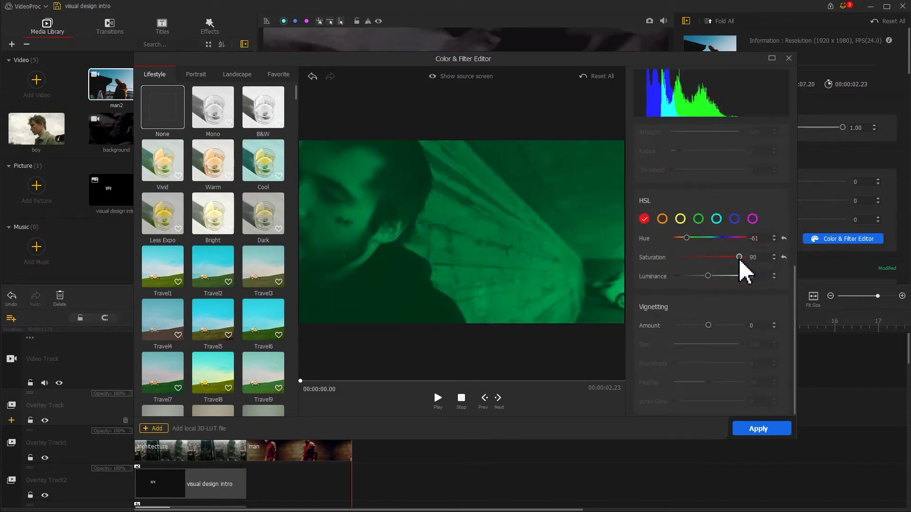
click(774, 256)
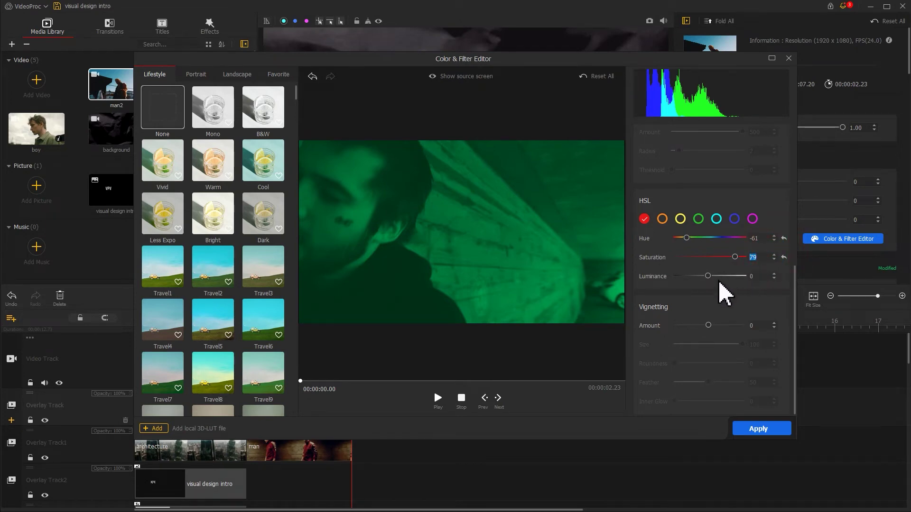
click(706, 276)
scroll(710, 286, up, 10)
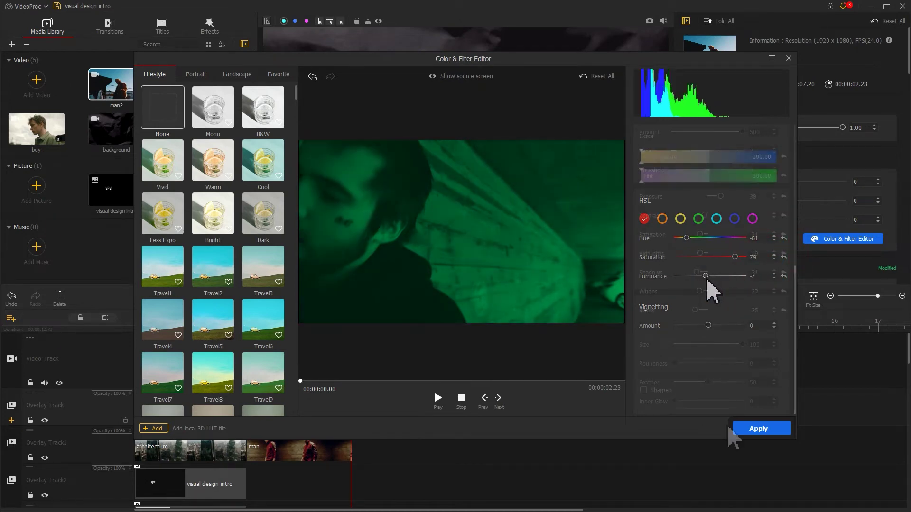
click(767, 430)
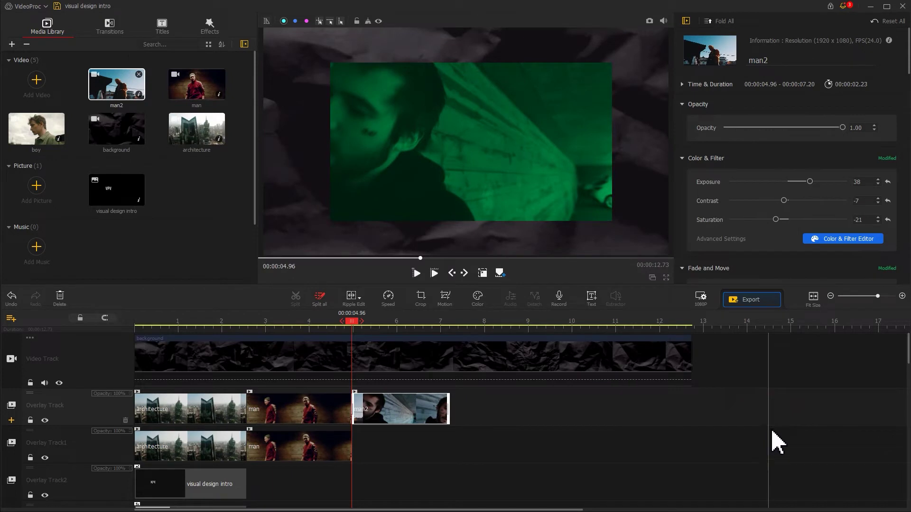
- Set the green man2 overlay's Compositing blend mode to Screen
scroll(901, 265, down, 10)
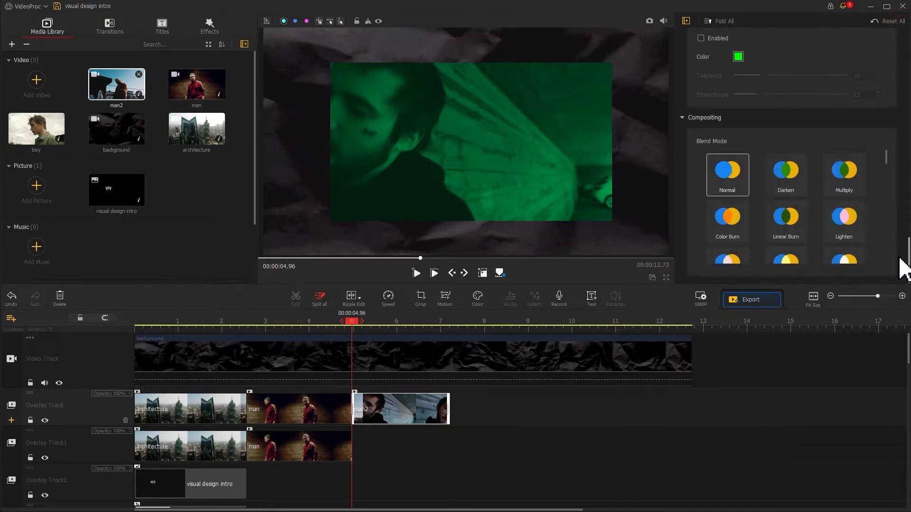
scroll(891, 168, down, 1)
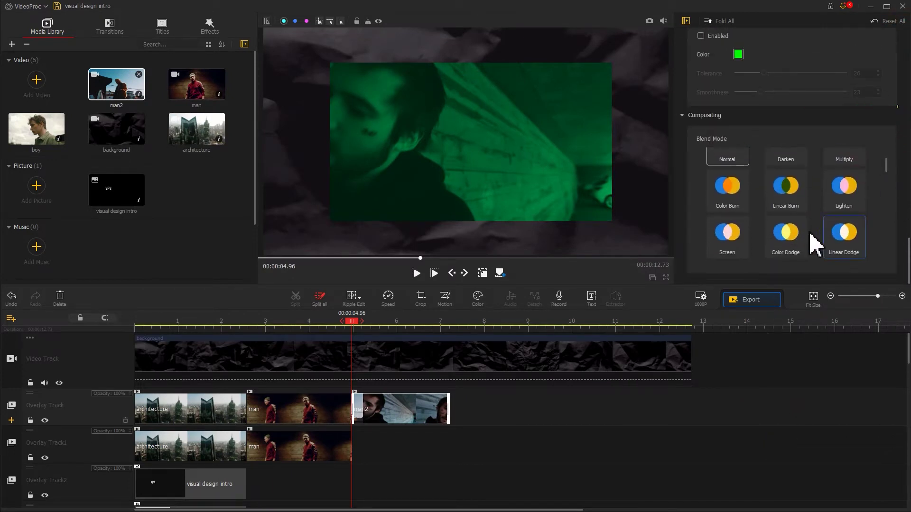
click(740, 232)
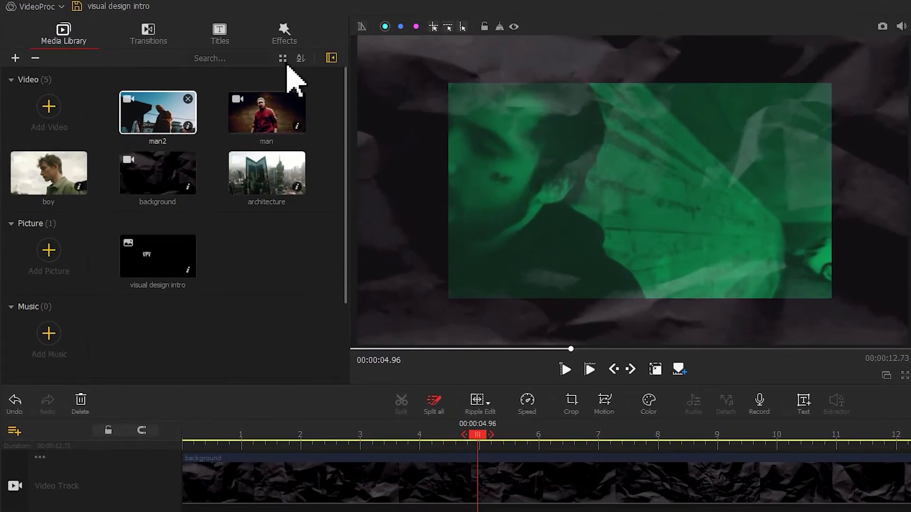
- Place the Rag effect on the Effect Track from 4.96 s, trimmed to end at 7.20 s
click(287, 44)
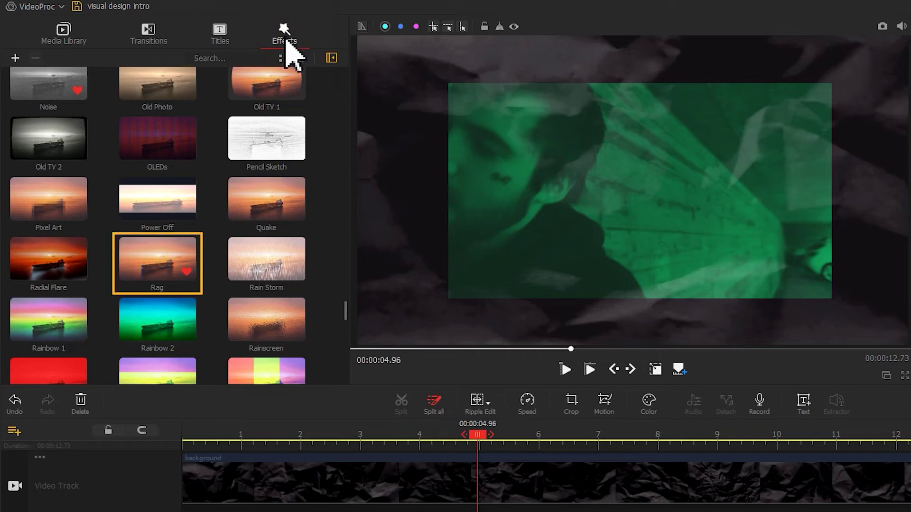
click(162, 250)
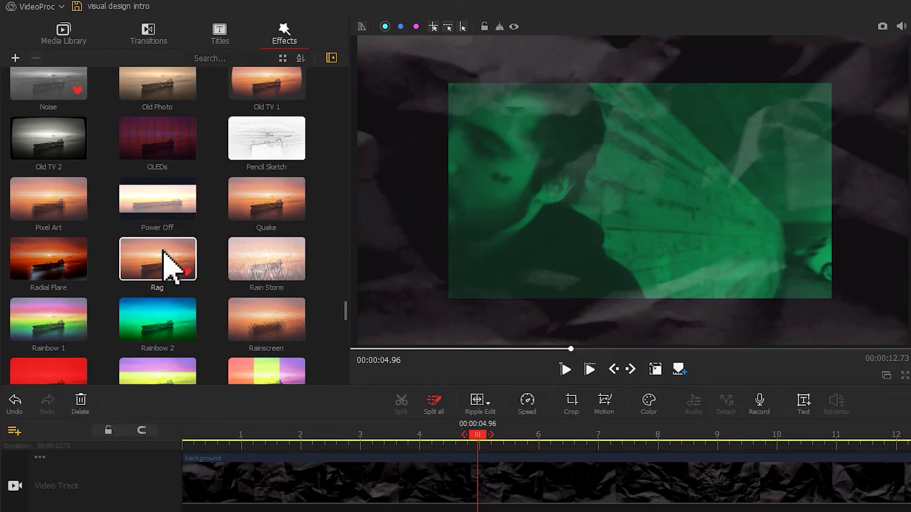
drag(166, 261, 411, 474)
scroll(433, 467, down, 2)
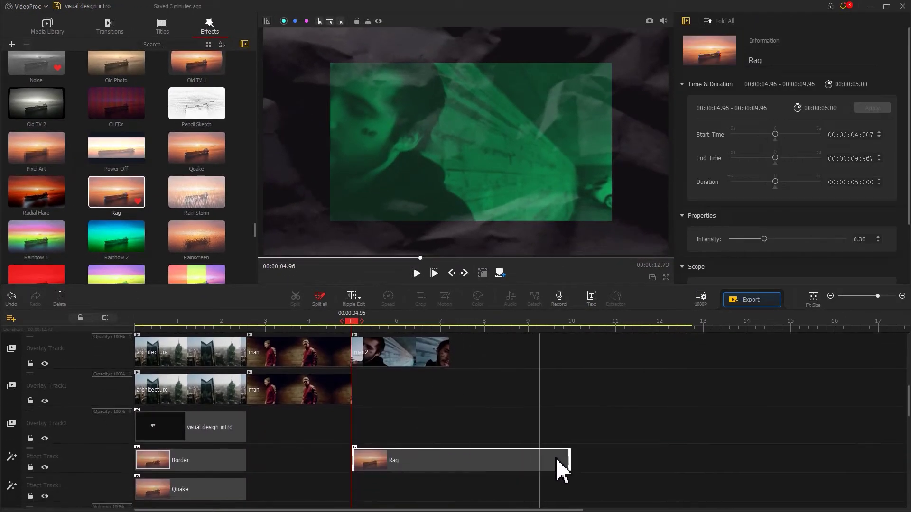
drag(570, 459, 449, 454)
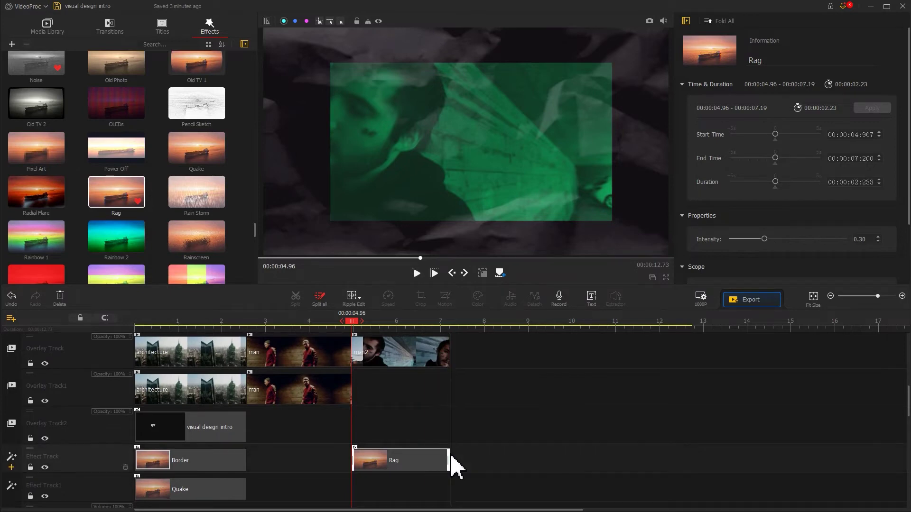
scroll(394, 437, up, 3)
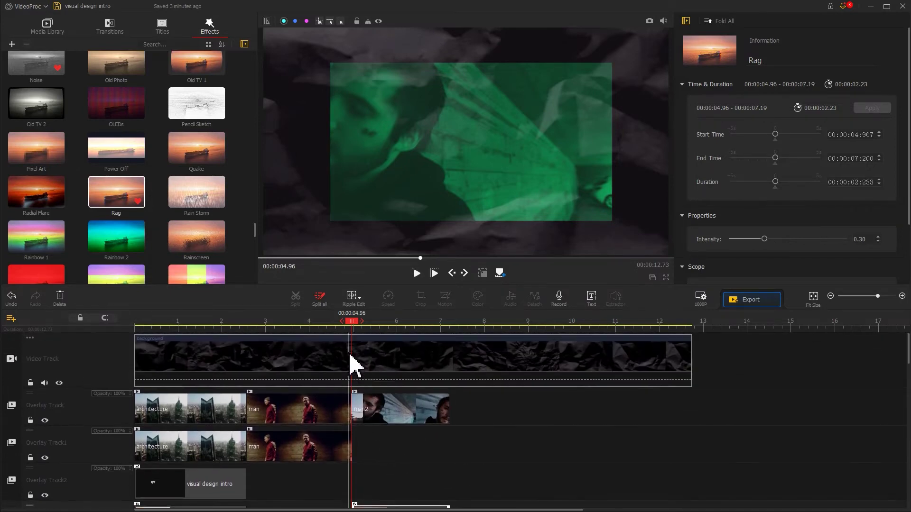
- Preview the man2 section, then trim the boy overlay clip to end at 12.73 s
key(space)
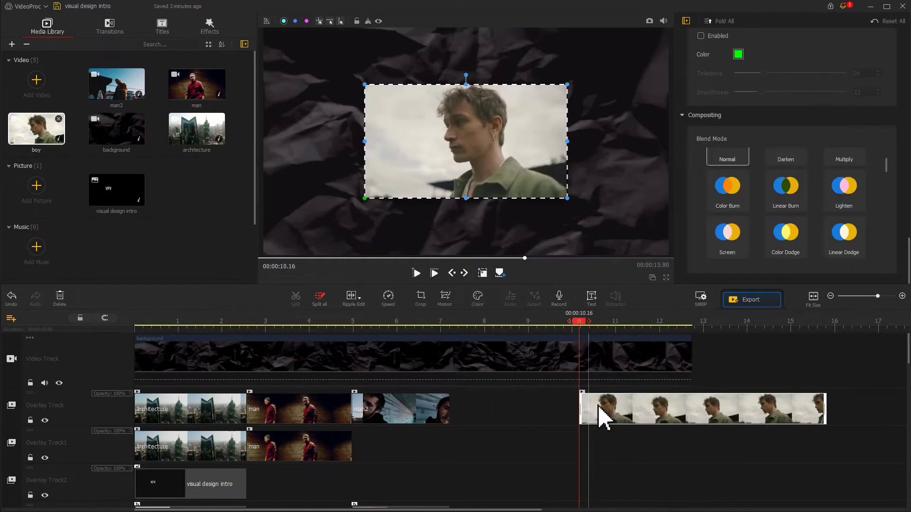
drag(826, 410, 691, 415)
- Crop the boy clip in from the left to about 1296×1079 and apply it
click(421, 298)
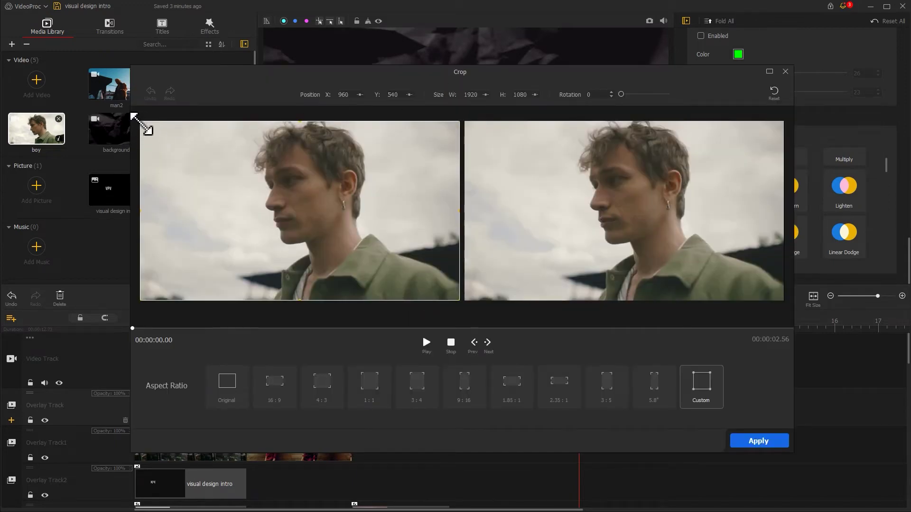
drag(143, 124, 244, 126)
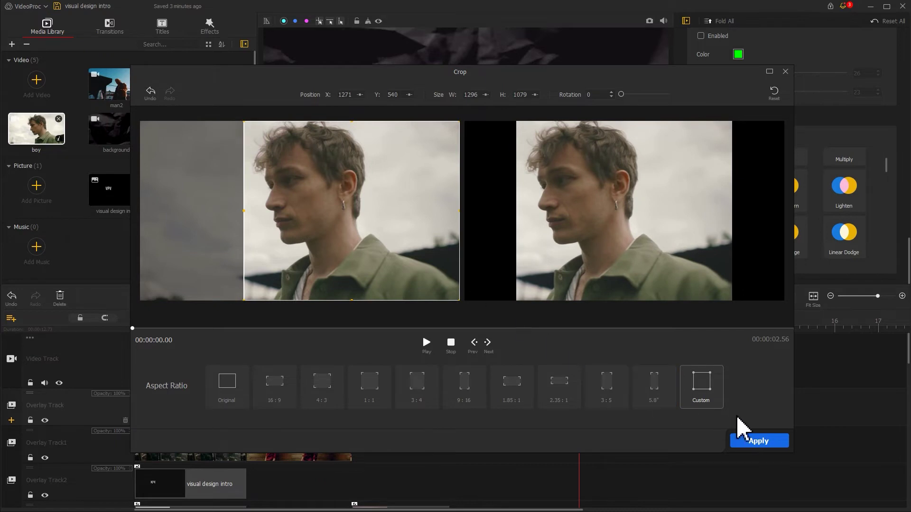
click(777, 441)
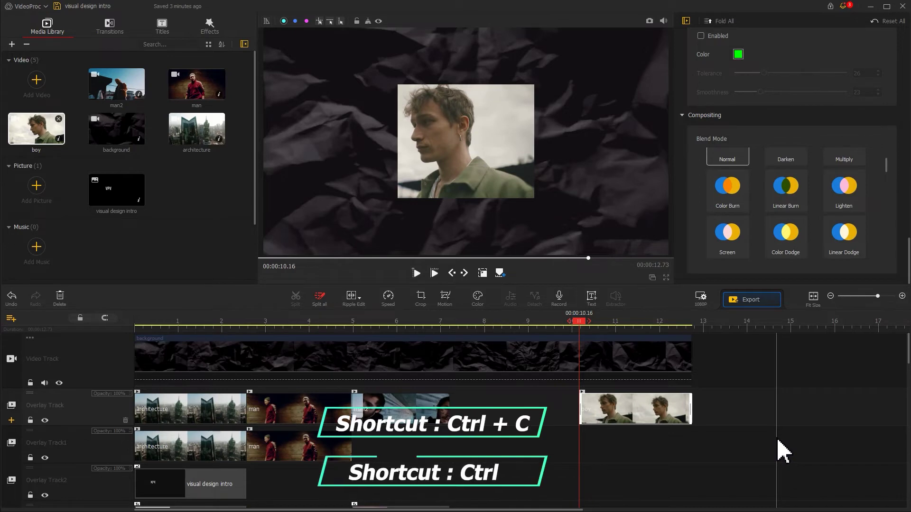
- Paste two copies of the boy clip onto Overlay Track1 and Overlay Track2 at 10.2 s
click(649, 418)
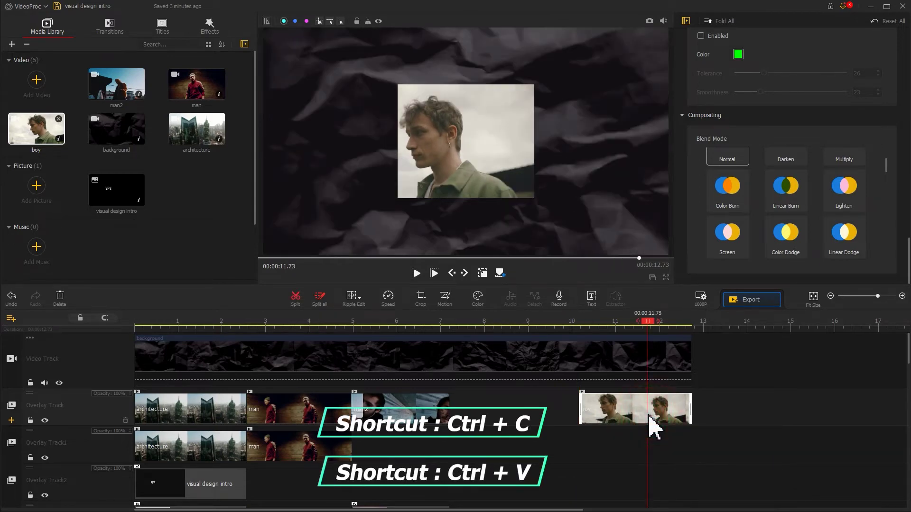
click(711, 324)
key(ctrl+v)
drag(732, 409, 601, 449)
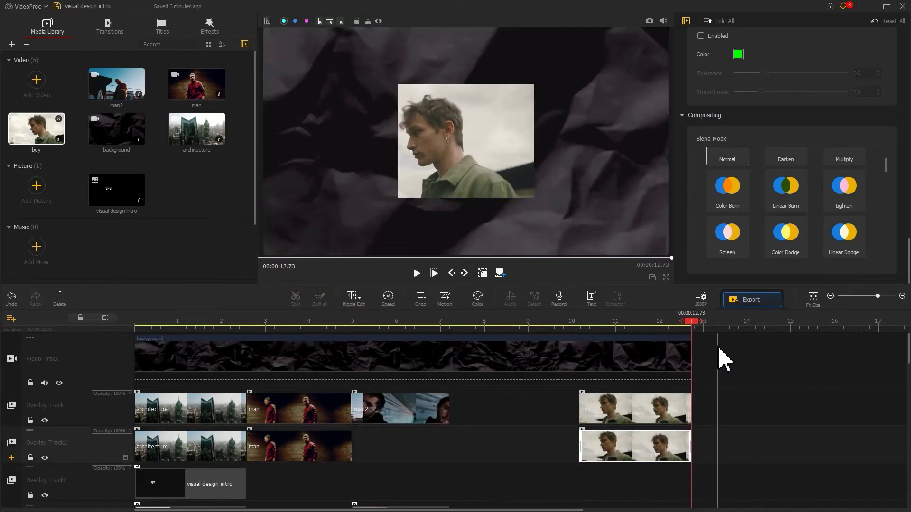
click(716, 324)
key(ctrl+v)
drag(730, 395, 626, 497)
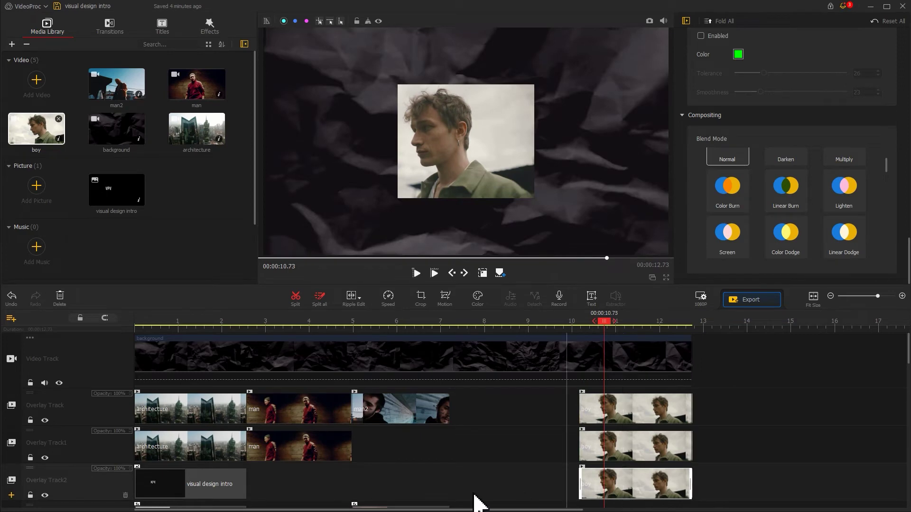
- Lock Overlay Track1 and Track2, then shift the top boy copy left in the frame
click(30, 495)
click(29, 457)
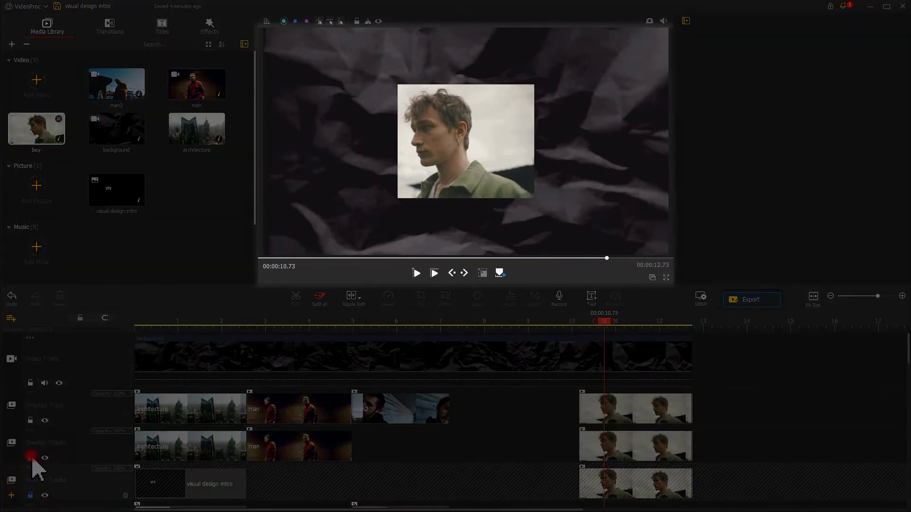
click(636, 413)
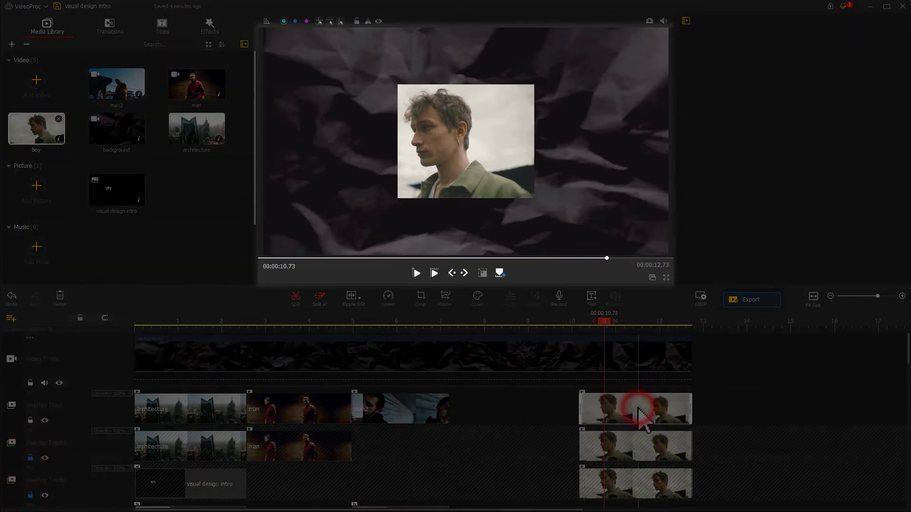
click(482, 266)
drag(457, 164, 362, 162)
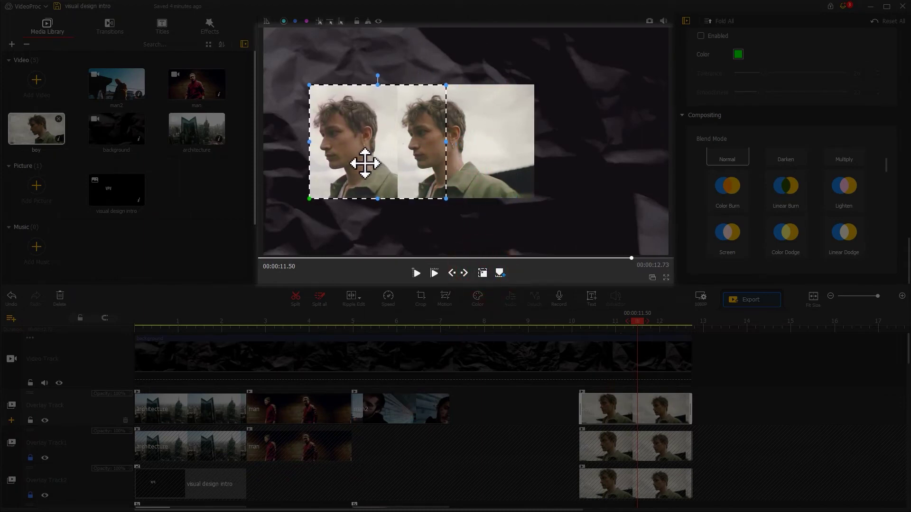
click(486, 279)
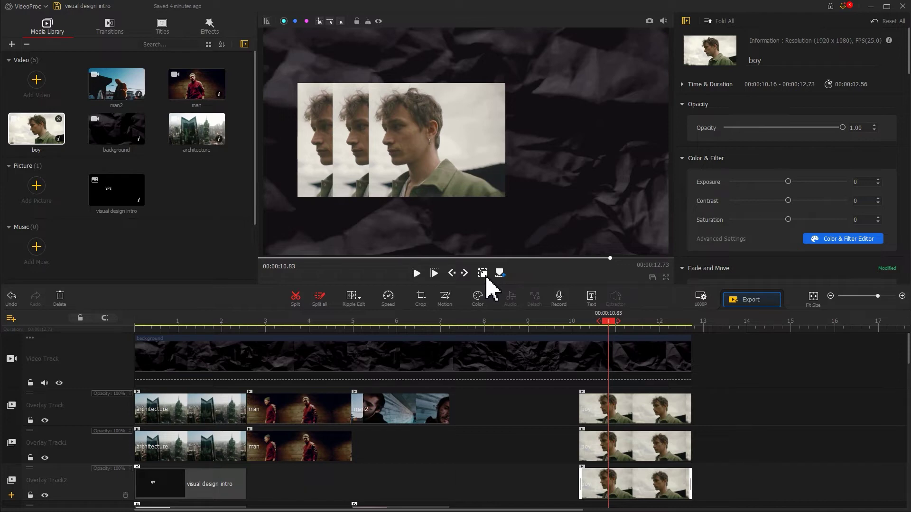
- Apply the B&W filter to the boy clip on Overlay Track2
click(608, 477)
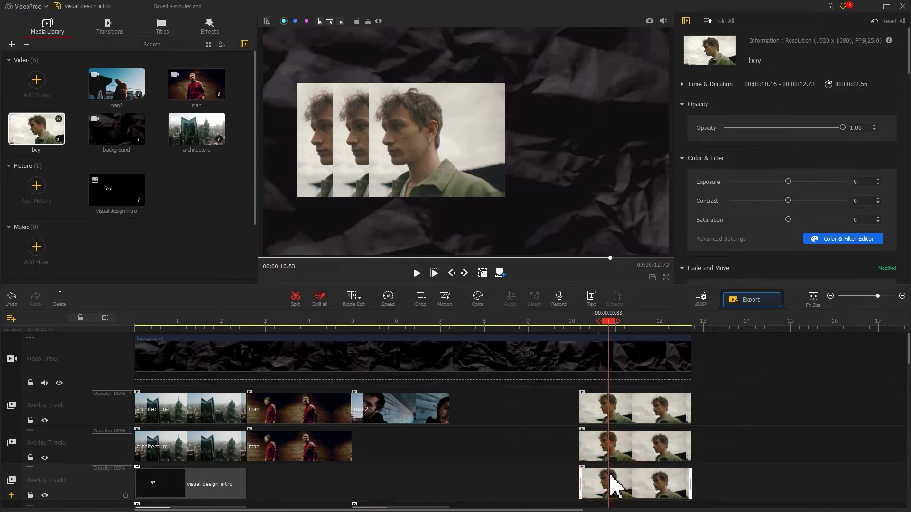
click(477, 298)
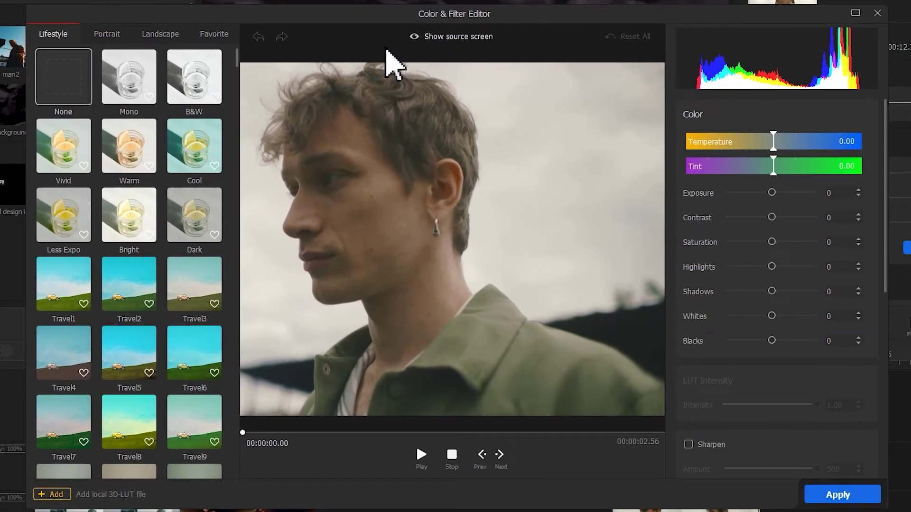
click(209, 85)
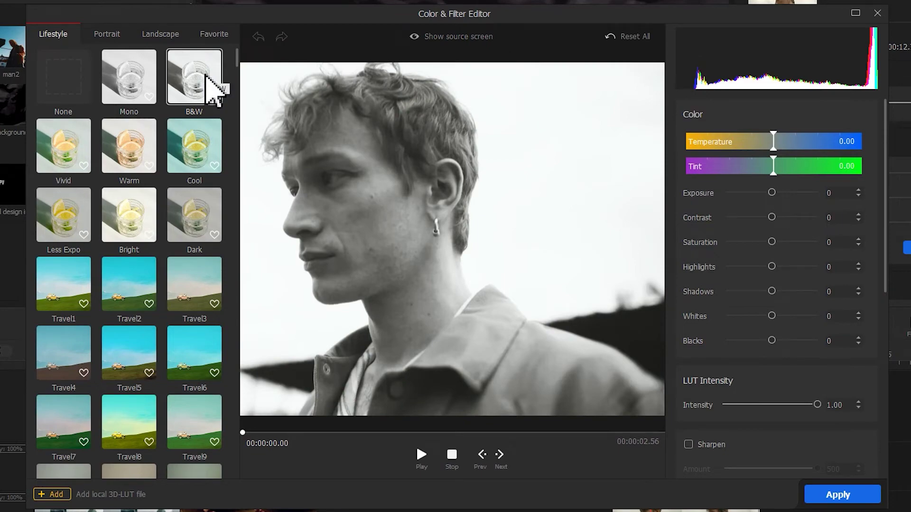
click(835, 495)
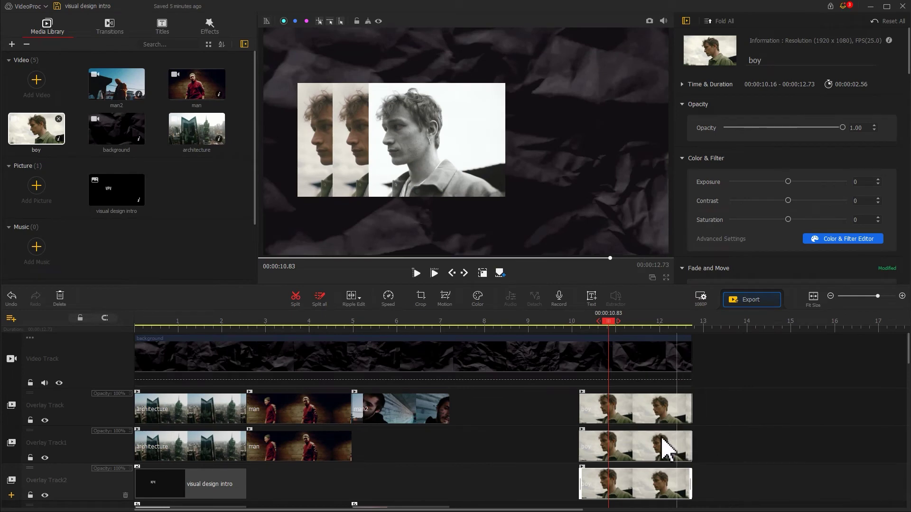
- Grade the Overlay Track1 boy clip with Temperature -100, Tint -81.82, HSL red Hue -59, Saturation -15
click(638, 446)
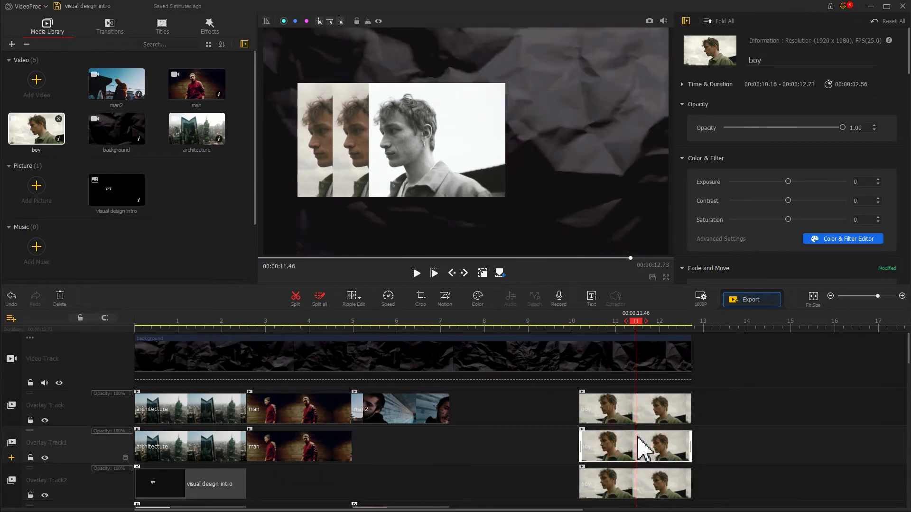
click(478, 300)
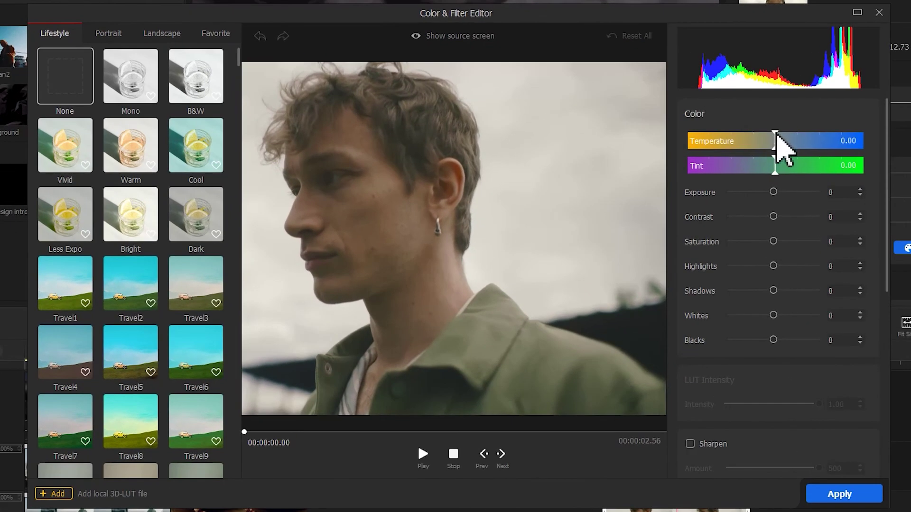
drag(777, 141, 691, 144)
drag(778, 167, 692, 161)
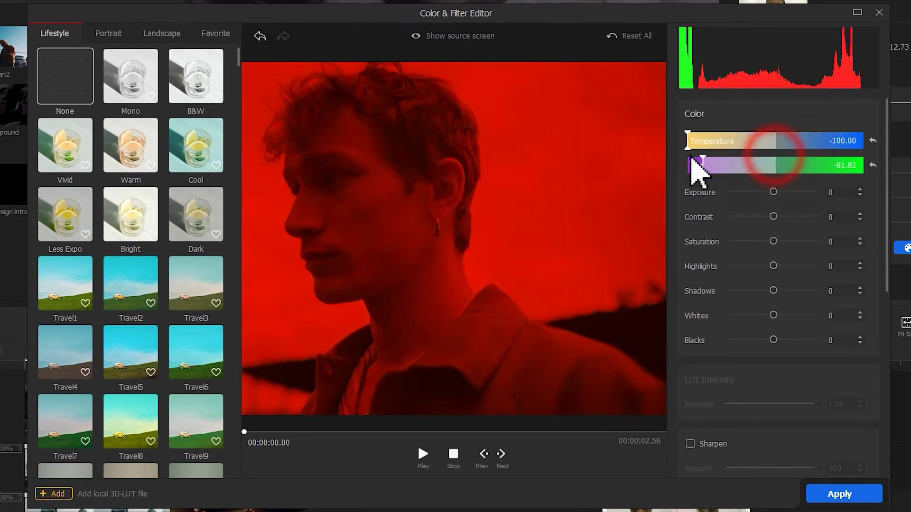
drag(887, 141, 884, 333)
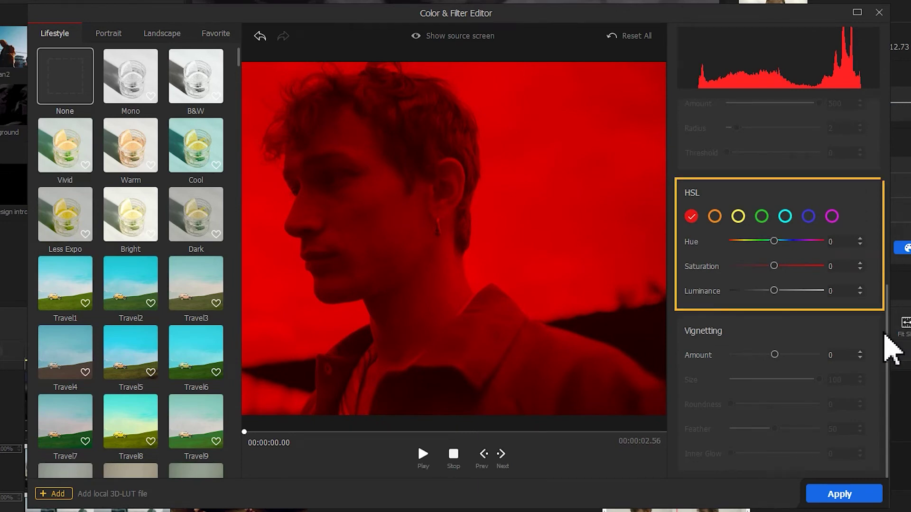
drag(774, 241, 769, 270)
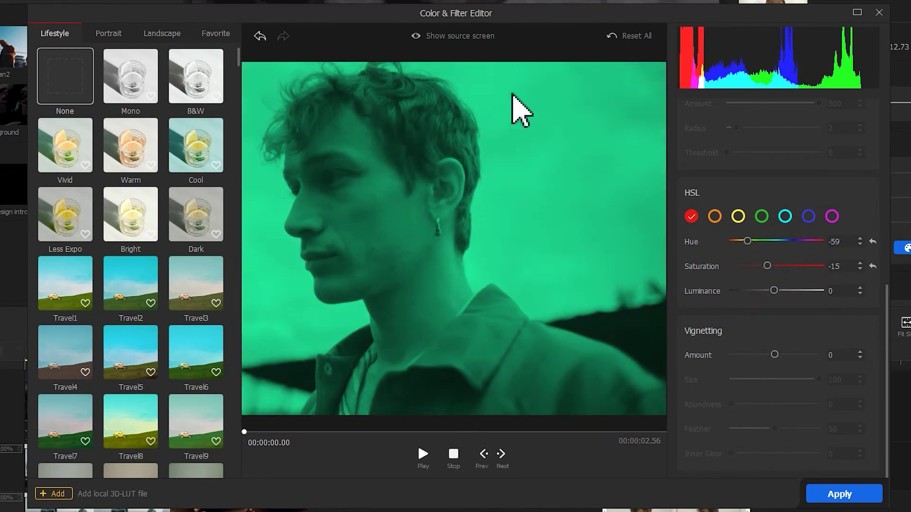
click(466, 39)
click(466, 41)
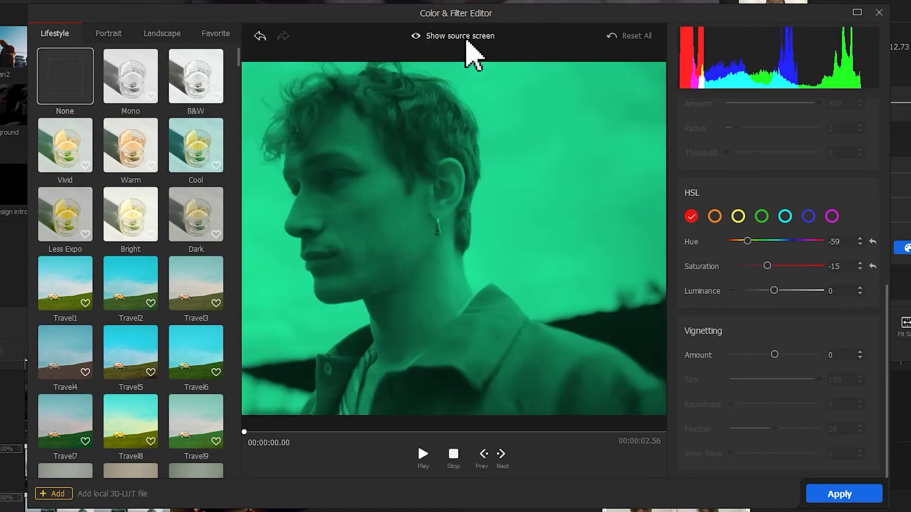
click(844, 494)
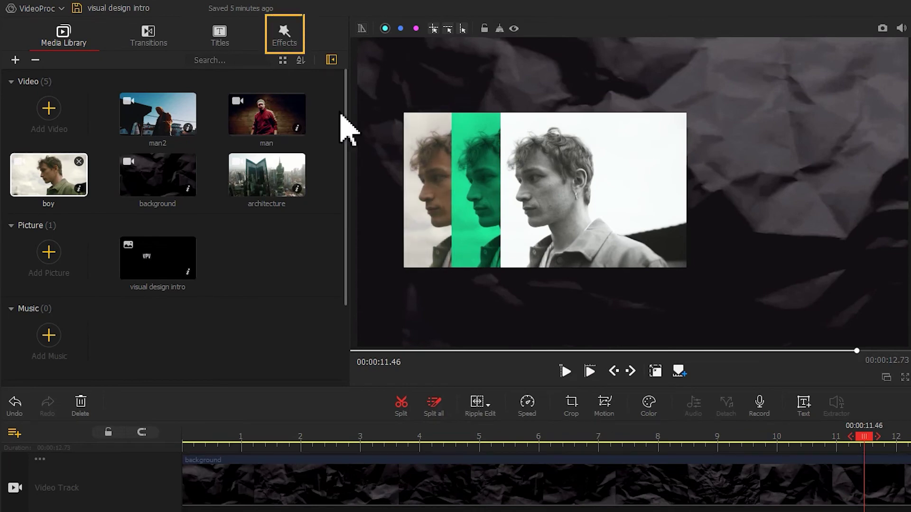
- Add a Noise effect to the Effect Track spanning 10.16–12.73 s
click(290, 43)
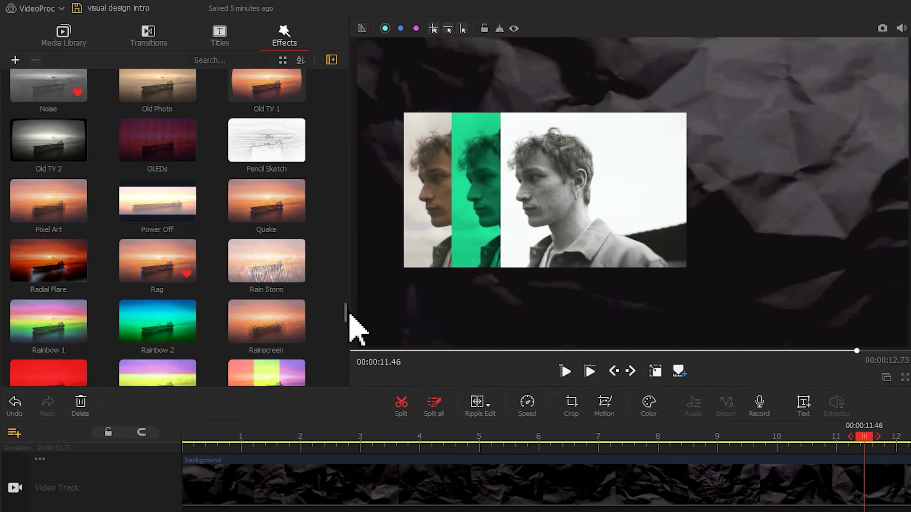
drag(347, 314, 347, 297)
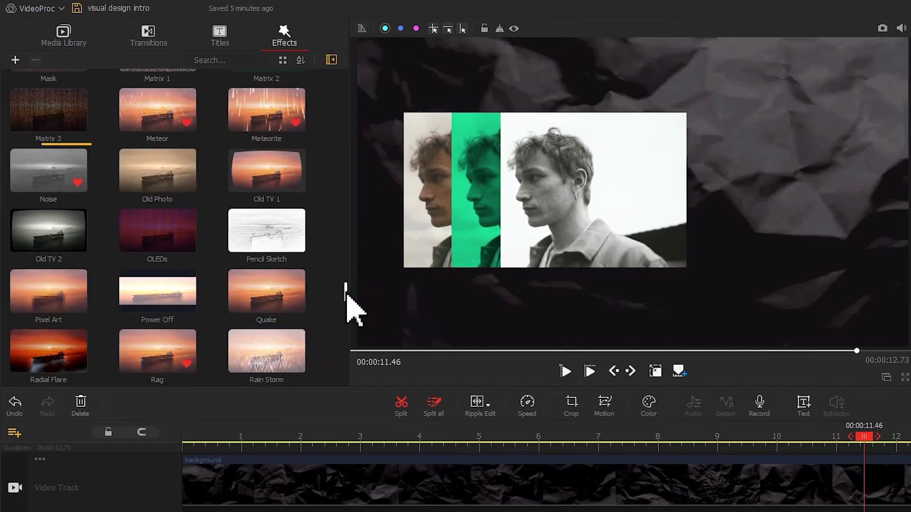
drag(44, 162, 593, 434)
drag(798, 451, 694, 446)
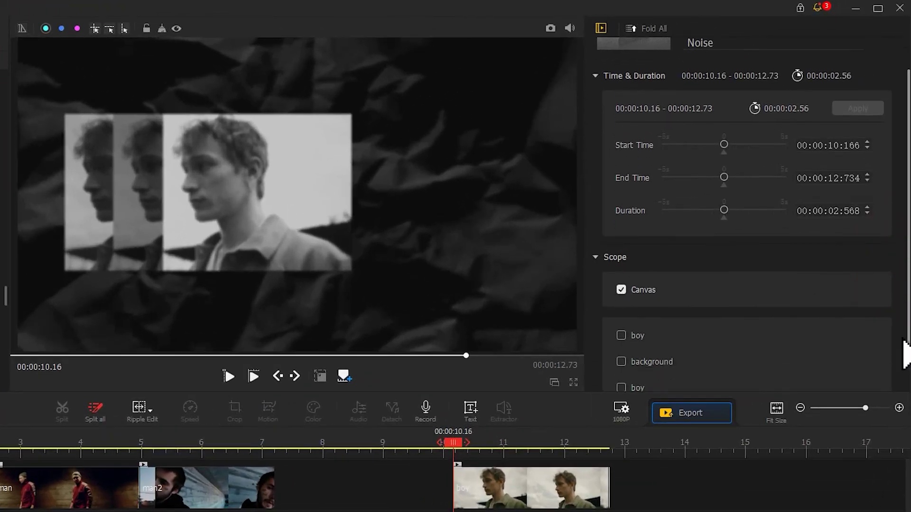
- Limit the Noise effect's scope to the last boy clip instead of the whole canvas
scroll(897, 279, down, 2)
click(622, 242)
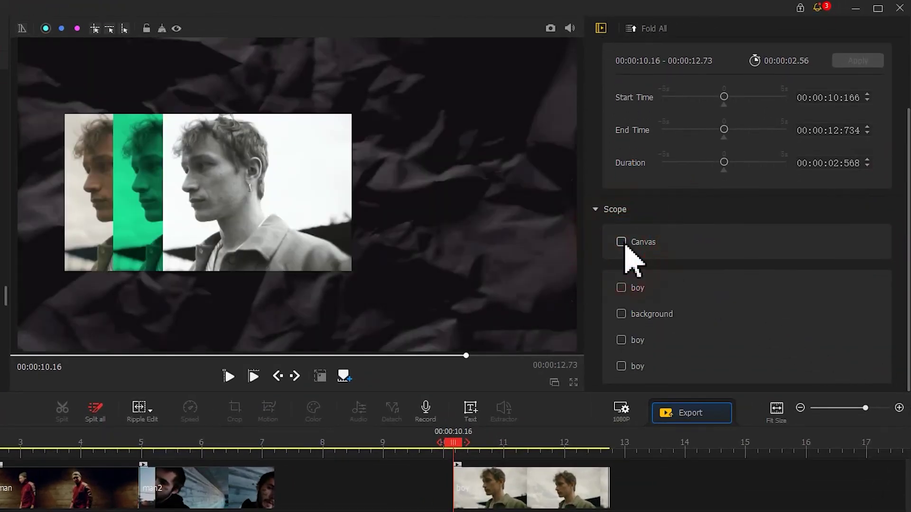
click(621, 366)
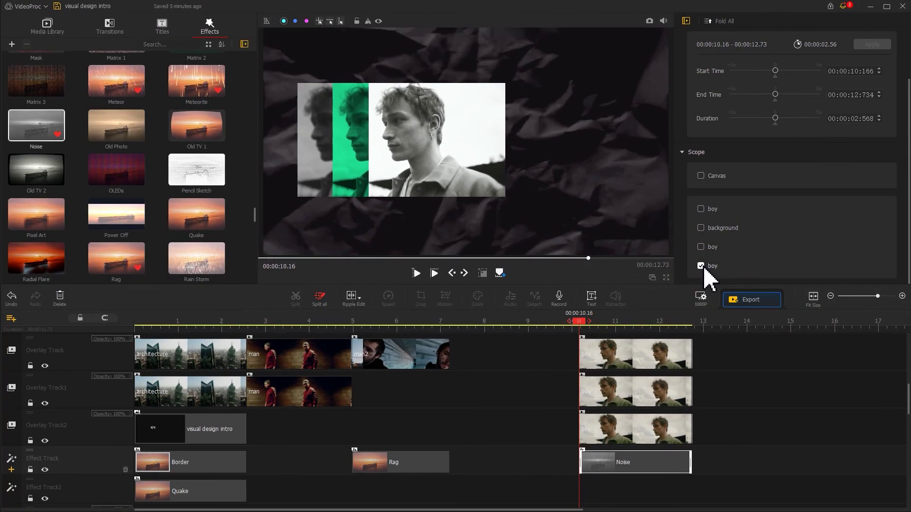
- Make the Overlay Track1 boy clip start at 10.46 s and the top one at 10.76 s, then preview
drag(586, 325, 594, 327)
drag(580, 400, 593, 400)
click(600, 326)
drag(604, 324, 608, 326)
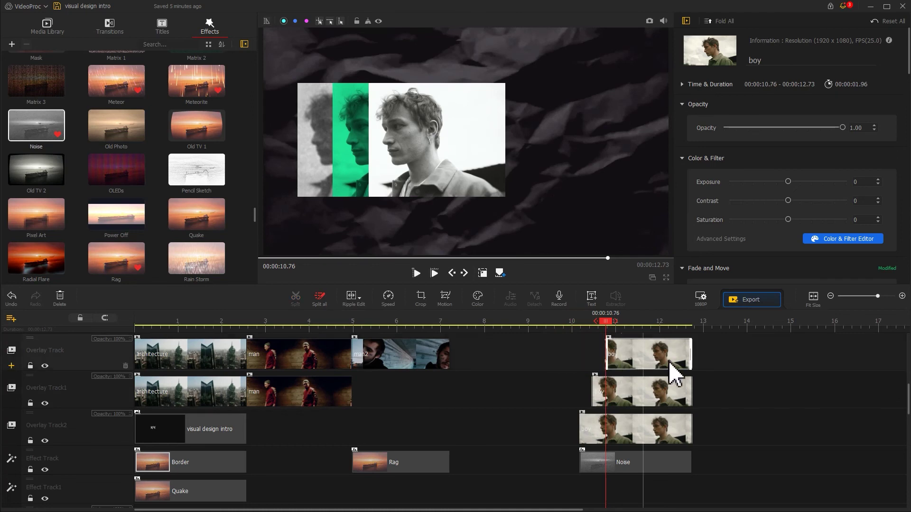
drag(909, 387, 682, 337)
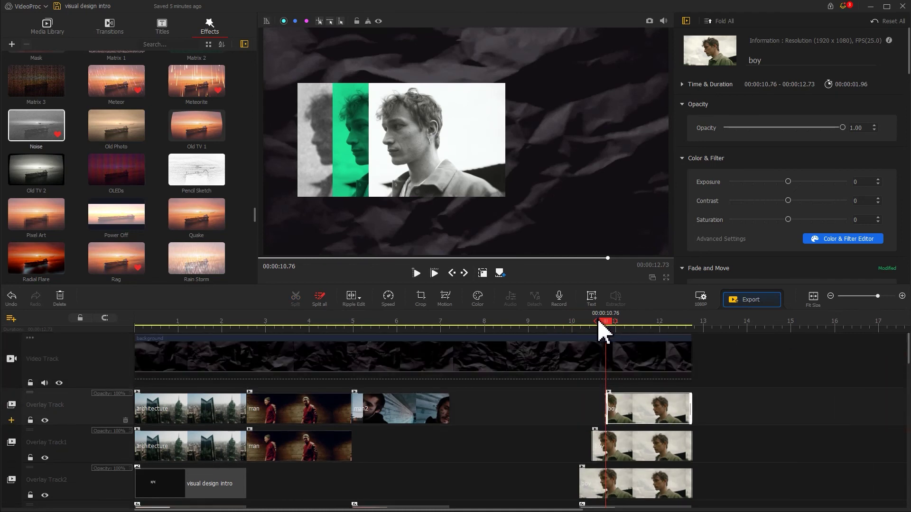
key(space)
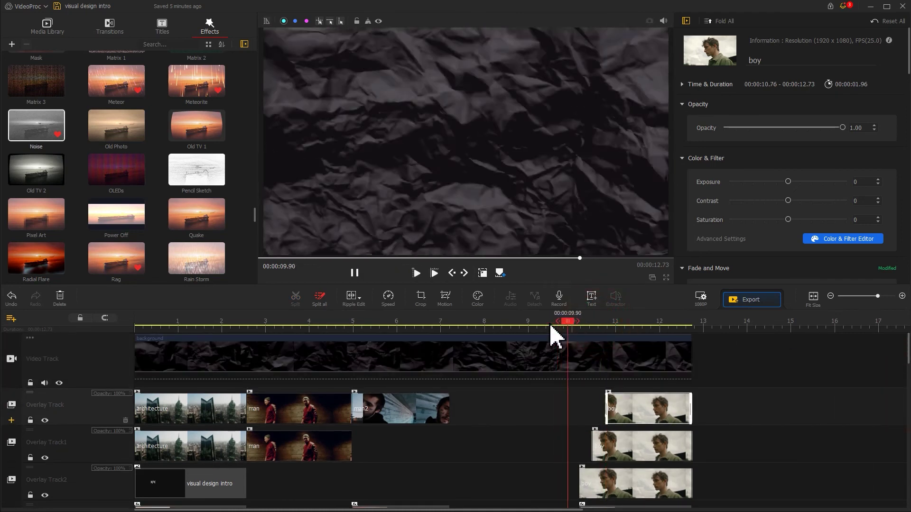